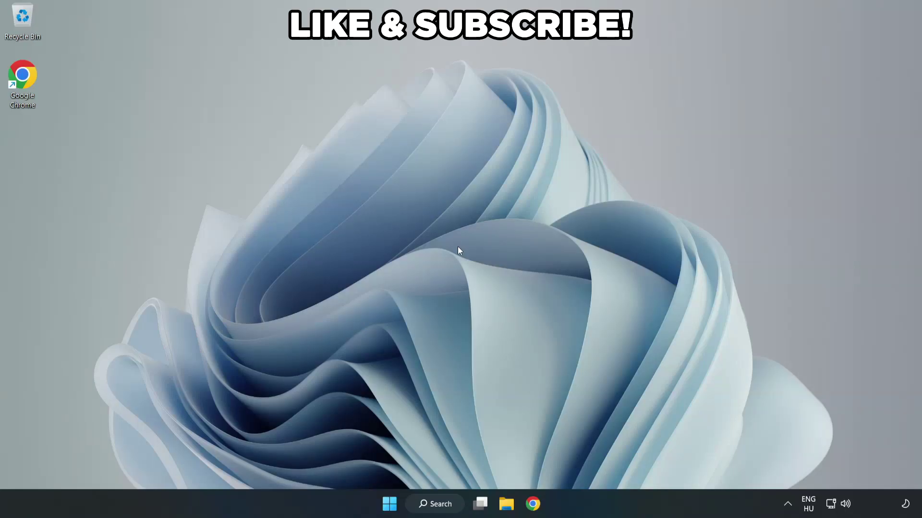
Search Windows for 'edit power plan'.
click(442, 508)
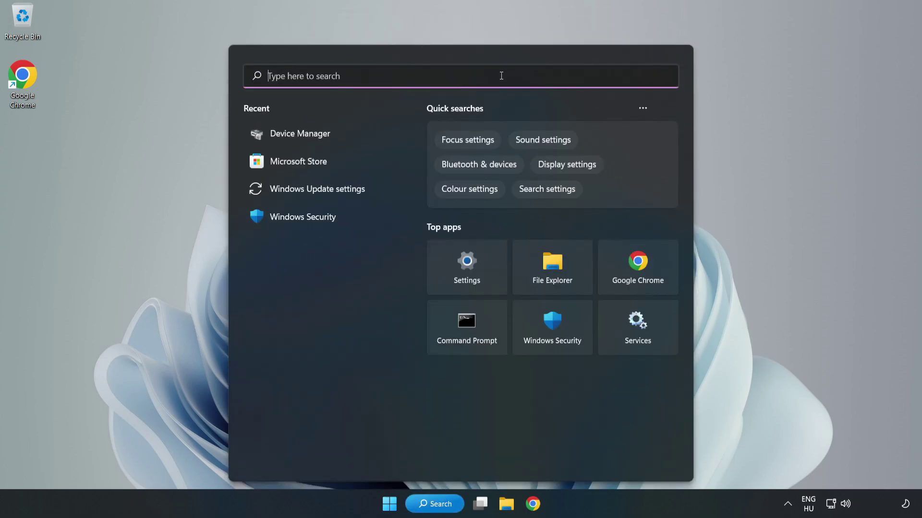
text(edit )
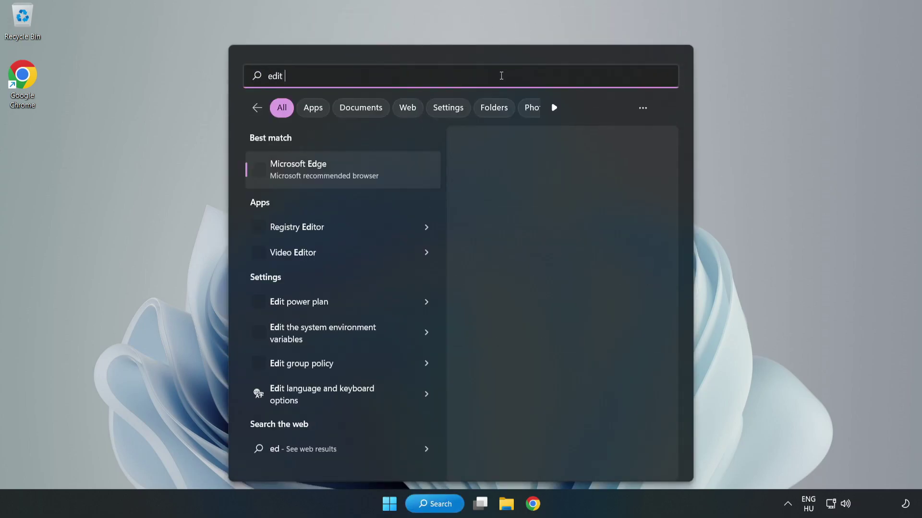
text(power pla)
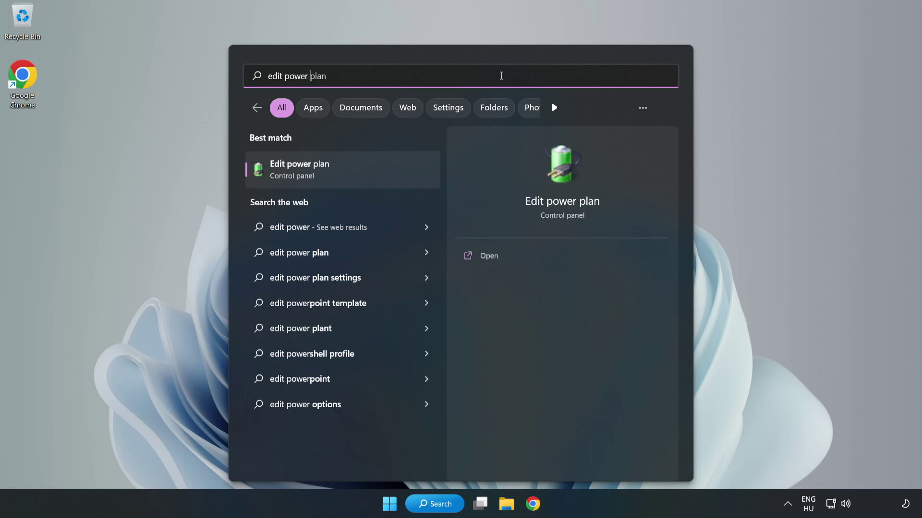
text(n)
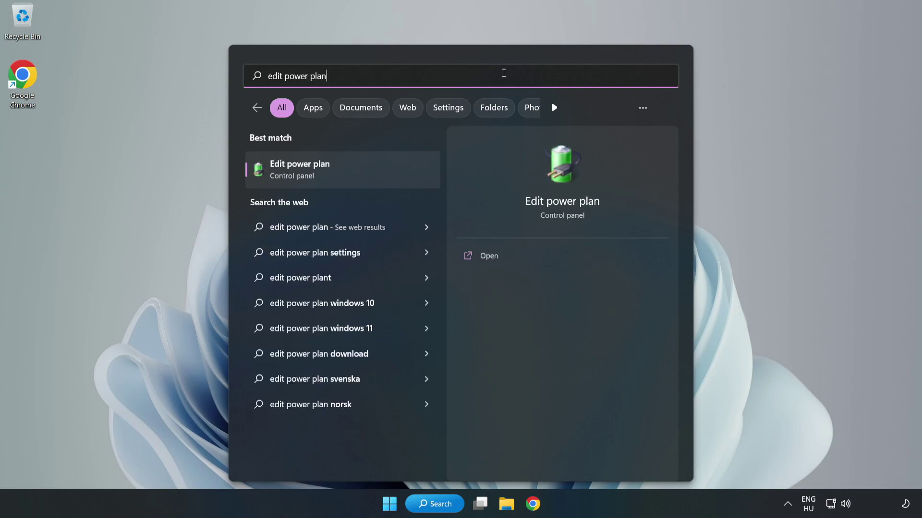
Make High performance the active power plan instead of Balanced, then close Power Options.
click(348, 171)
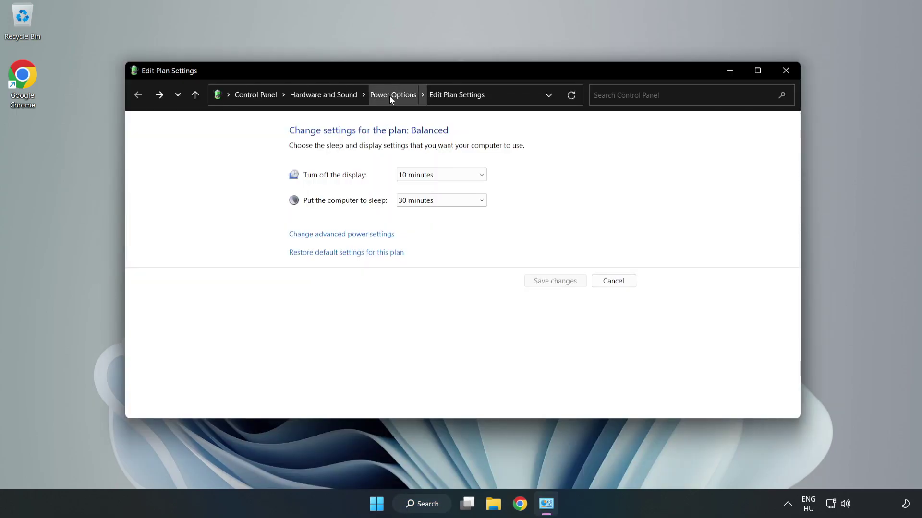
click(390, 96)
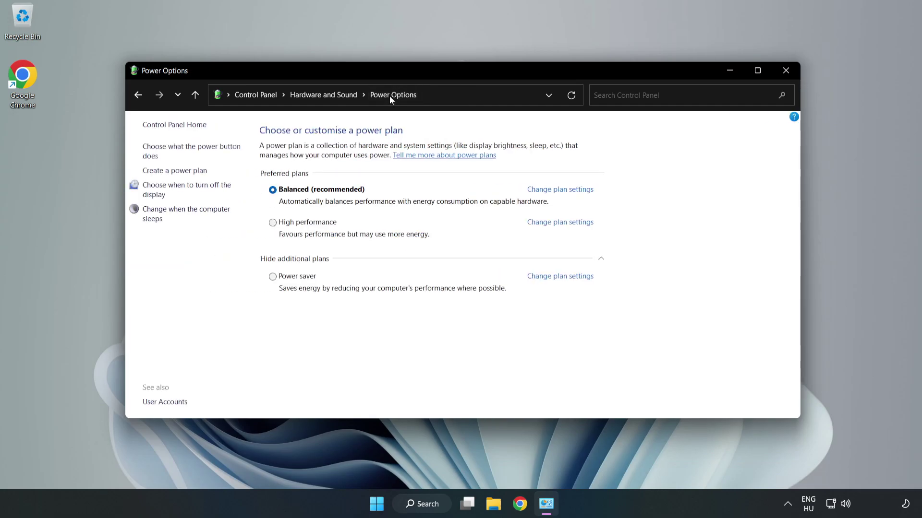
click(302, 224)
click(783, 78)
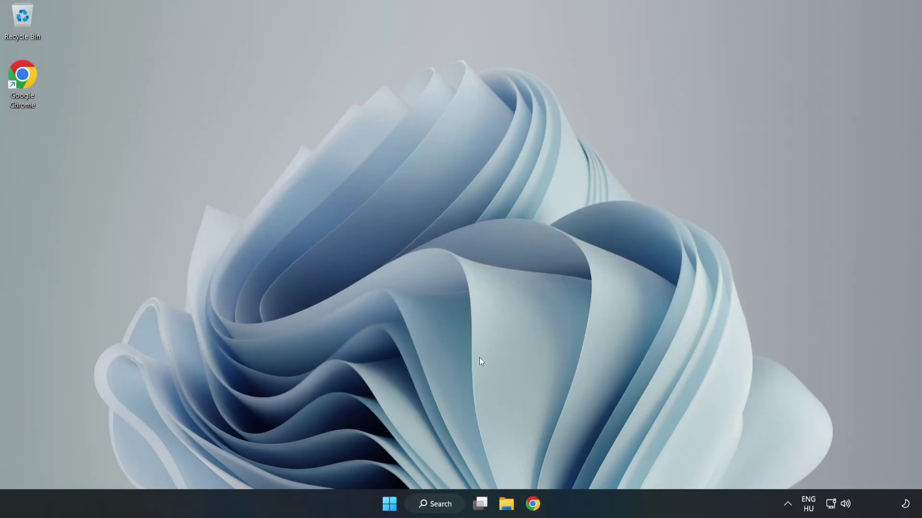
Search Windows for 'device manager'.
click(447, 505)
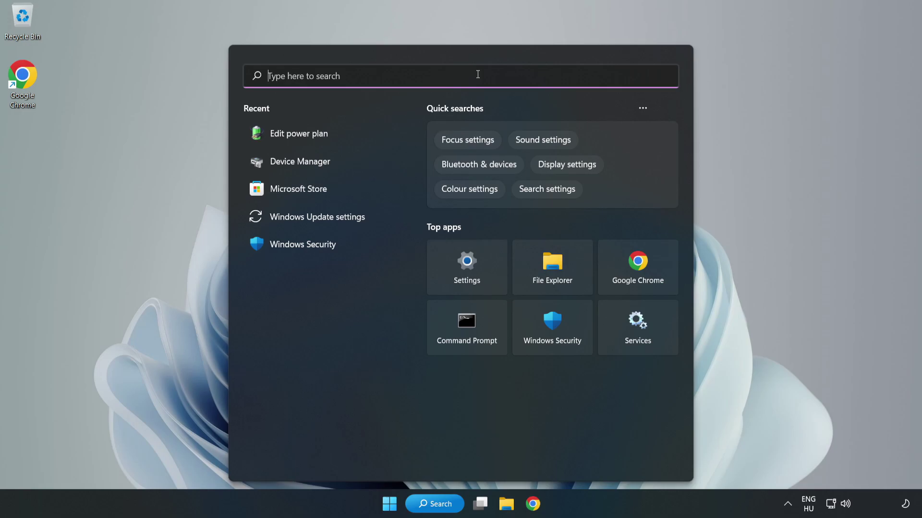
text(device mana)
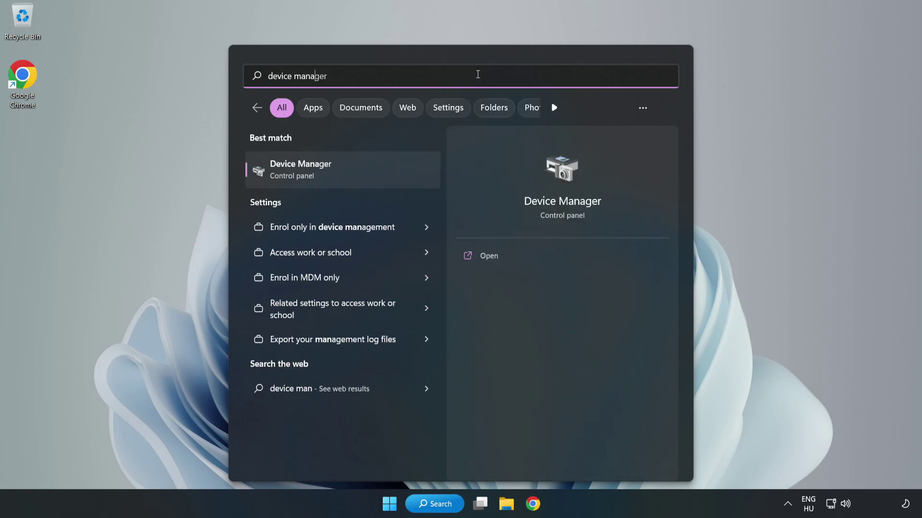
text(ger)
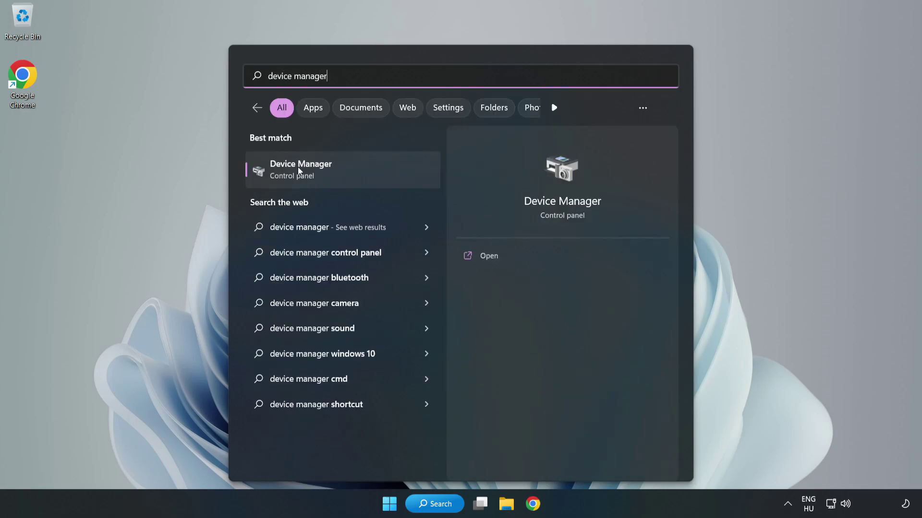
Open Device Manager and bring up actions for VMware SVGA 3D under Display adapters.
click(335, 171)
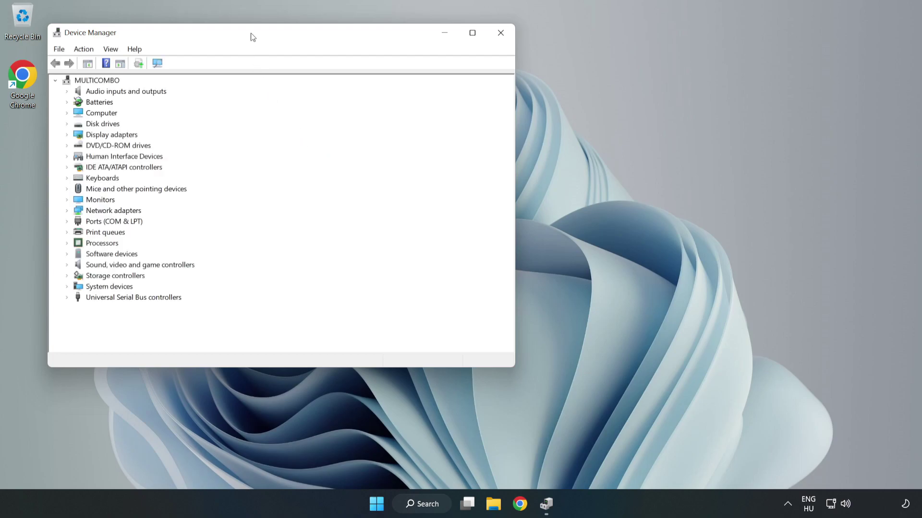
drag(252, 37, 424, 93)
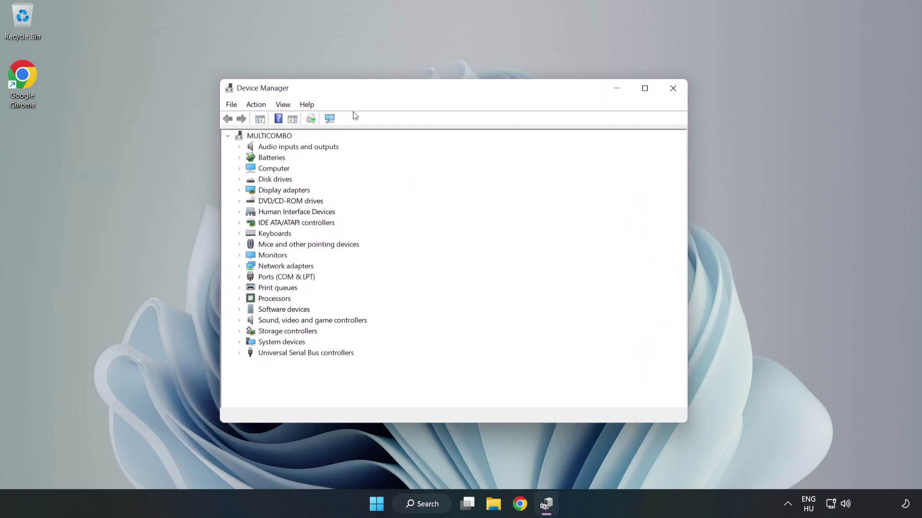
click(288, 190)
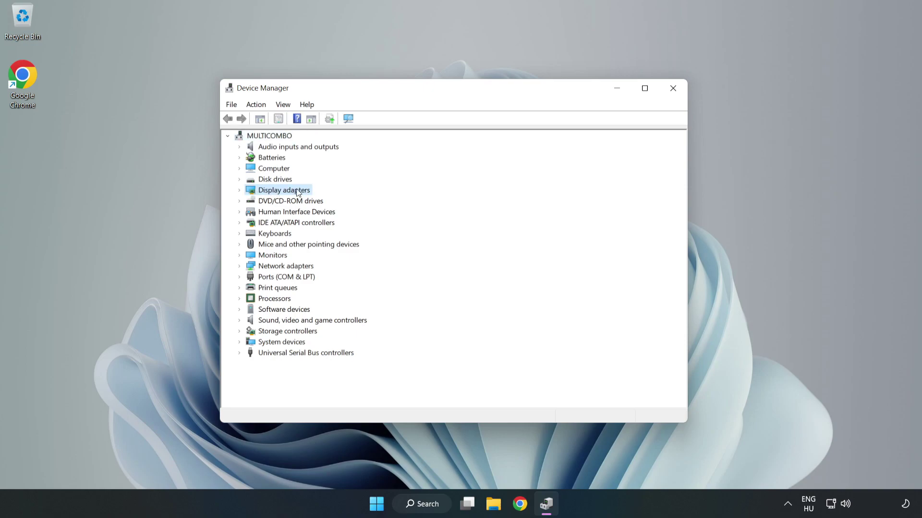
click(240, 191)
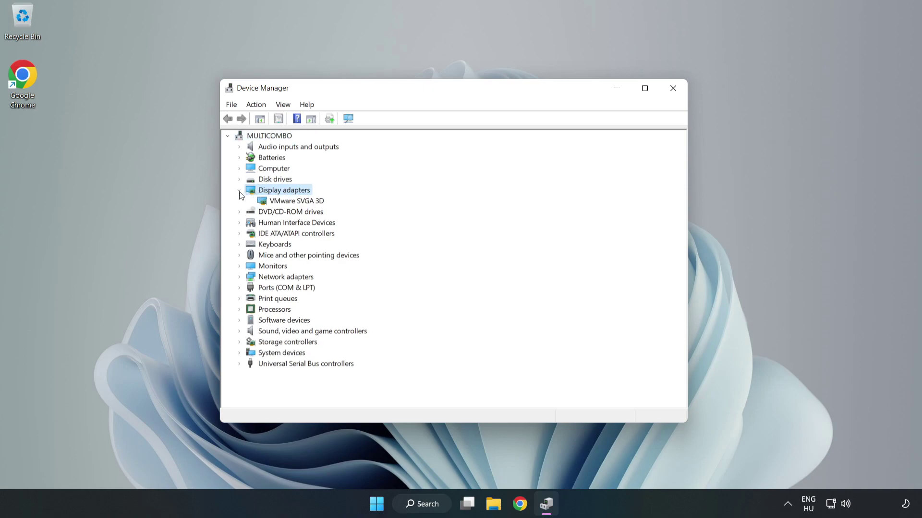
click(272, 202)
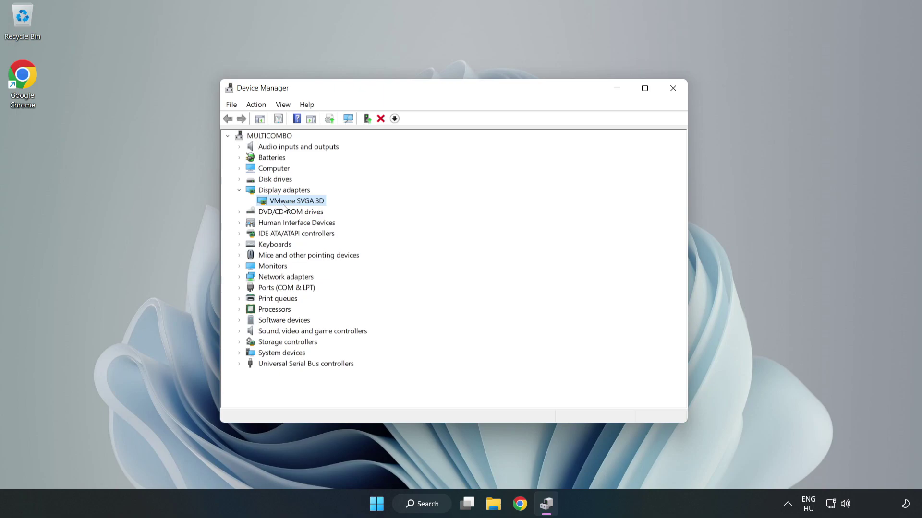
right_click(294, 201)
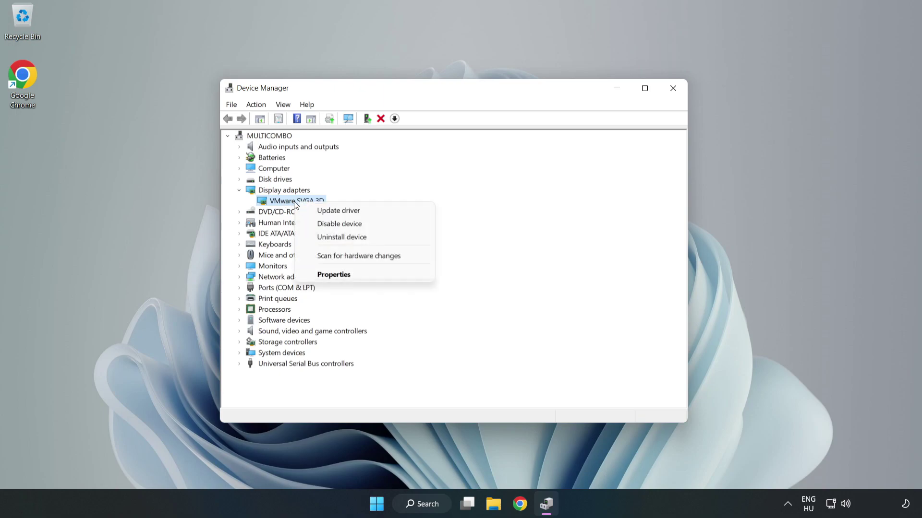
Auto-search for a newer VMware SVGA 3D driver, confirm it's current, and close Device Manager.
click(346, 212)
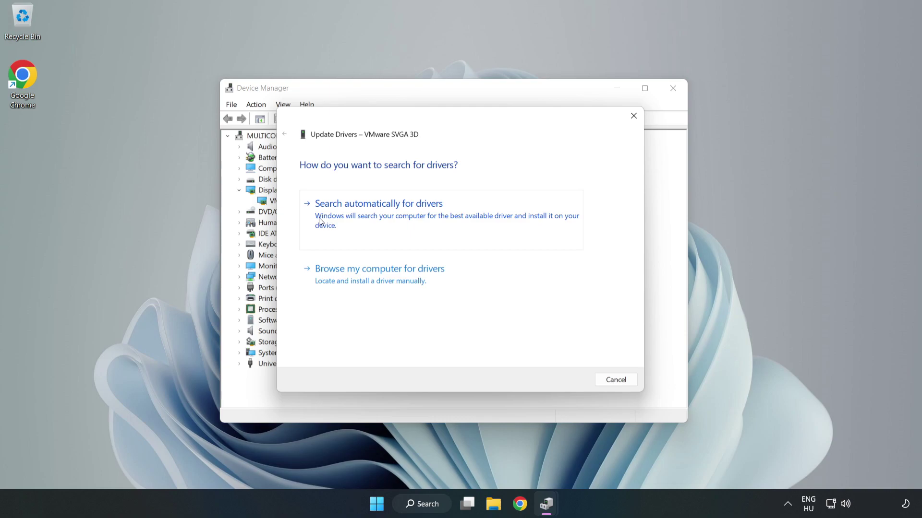
click(380, 219)
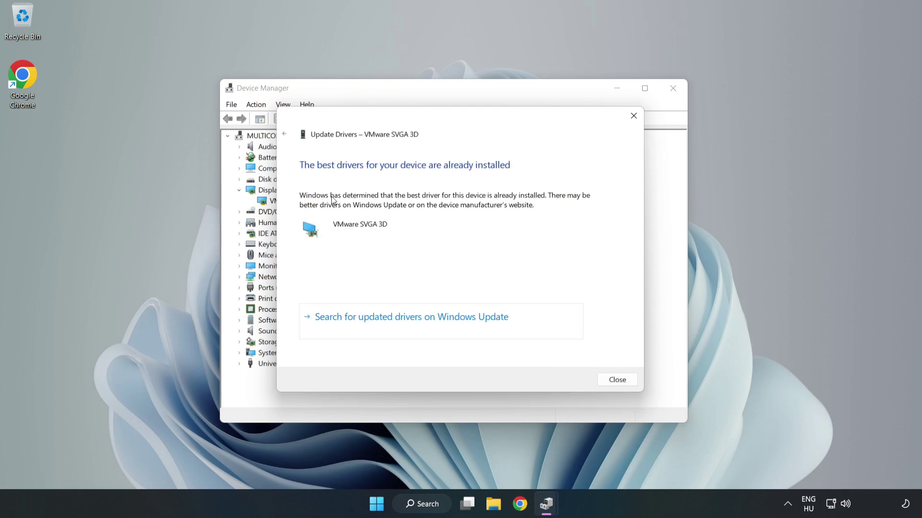
click(620, 380)
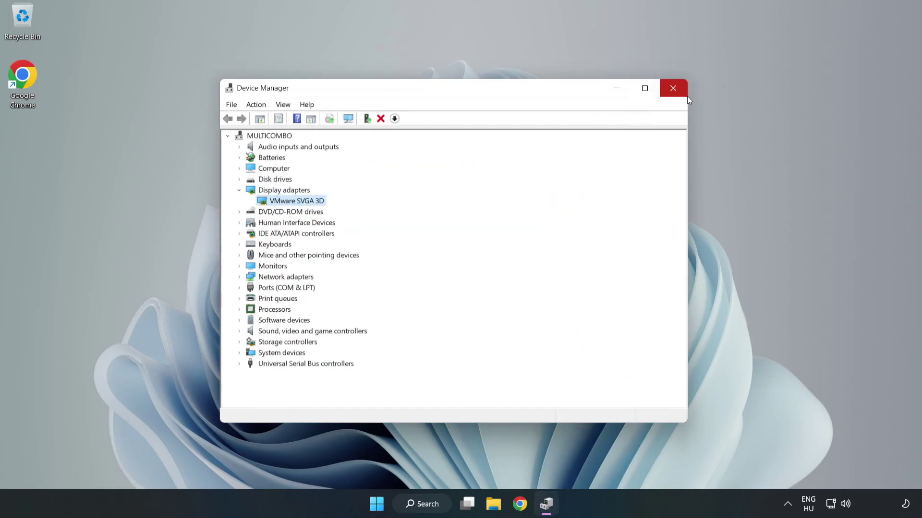
click(674, 89)
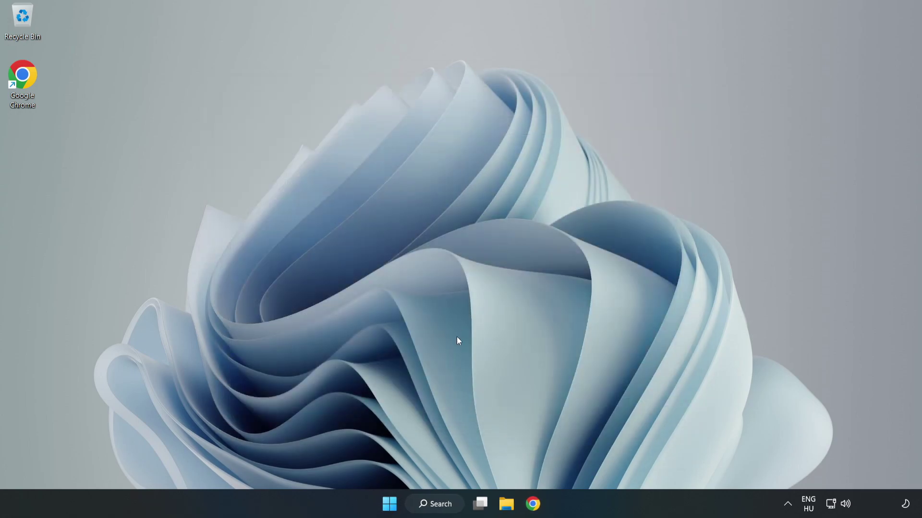
Search for 'game mode' and open the Game Mode settings page.
click(448, 507)
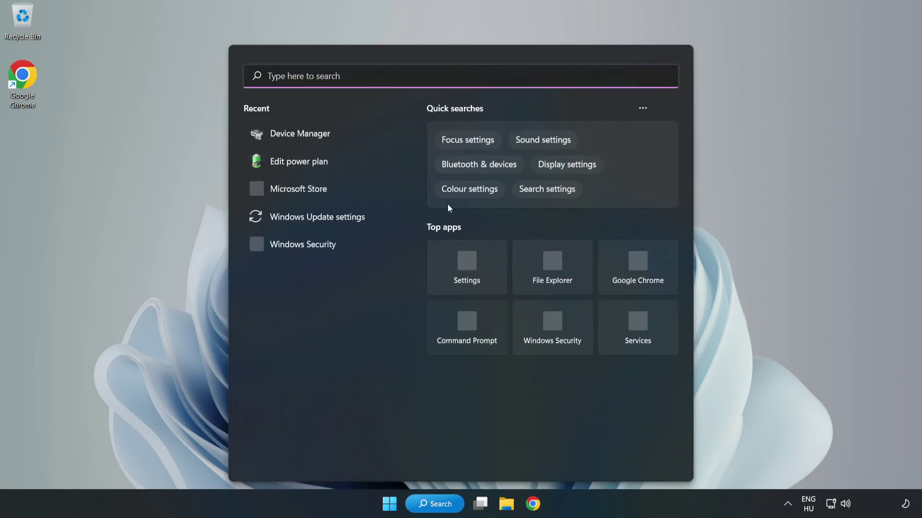
text(game mode)
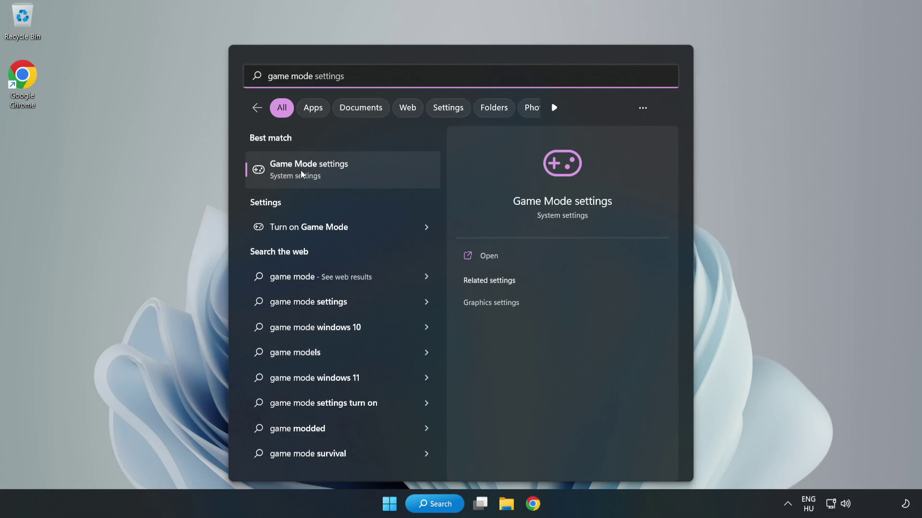
click(330, 174)
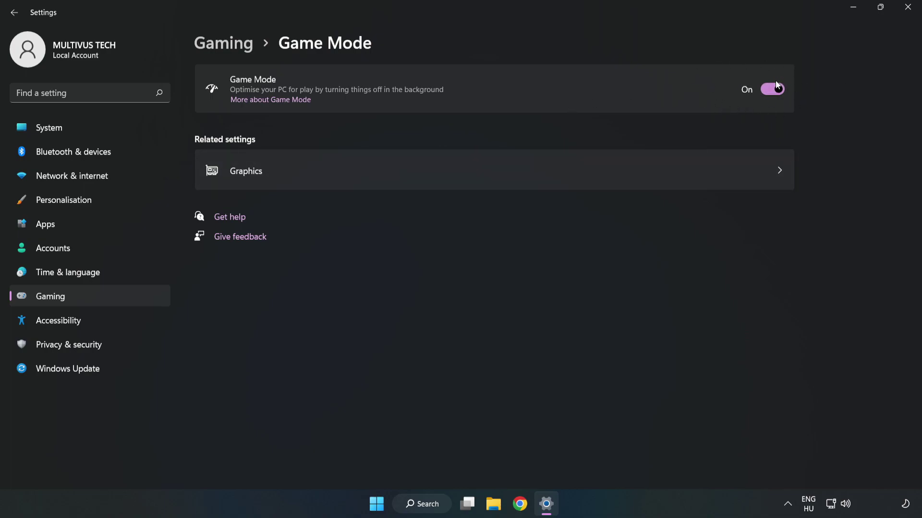
Turn Off 'Open Xbox Game Bar using this button on a controller' and close Settings.
click(236, 50)
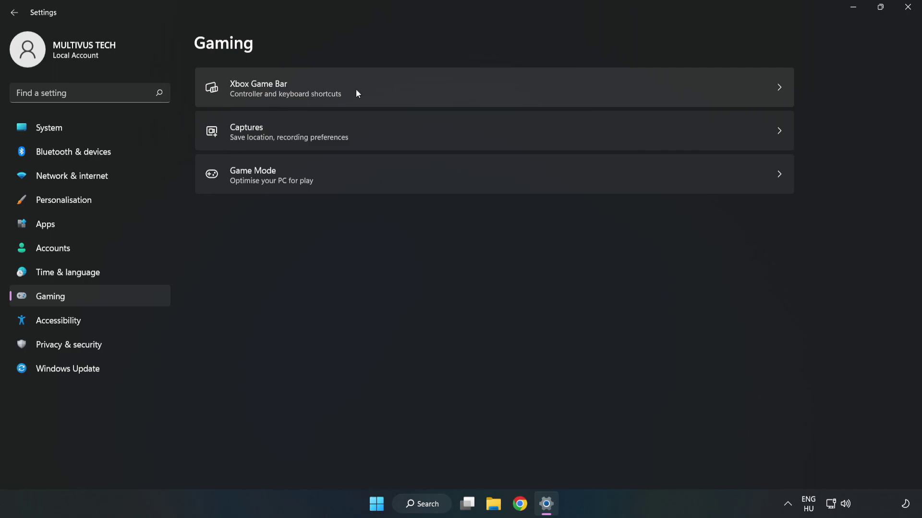
click(391, 89)
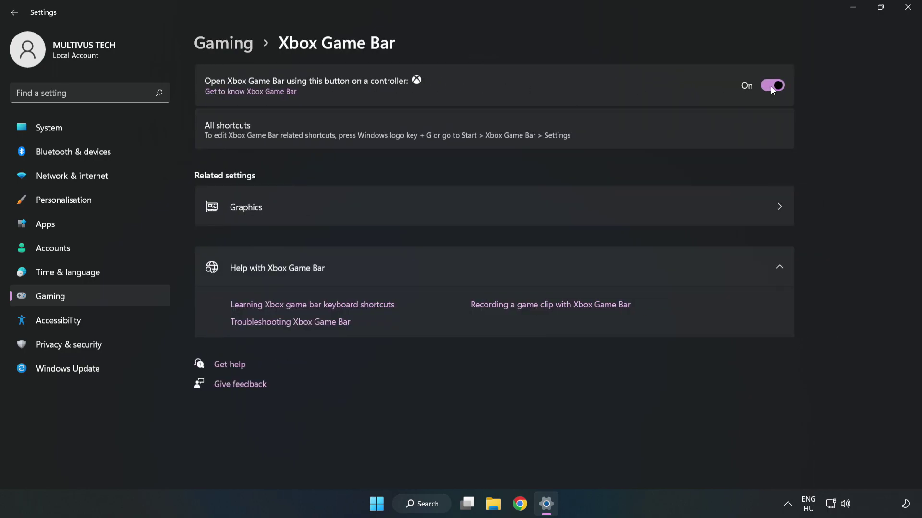
click(771, 87)
click(909, 14)
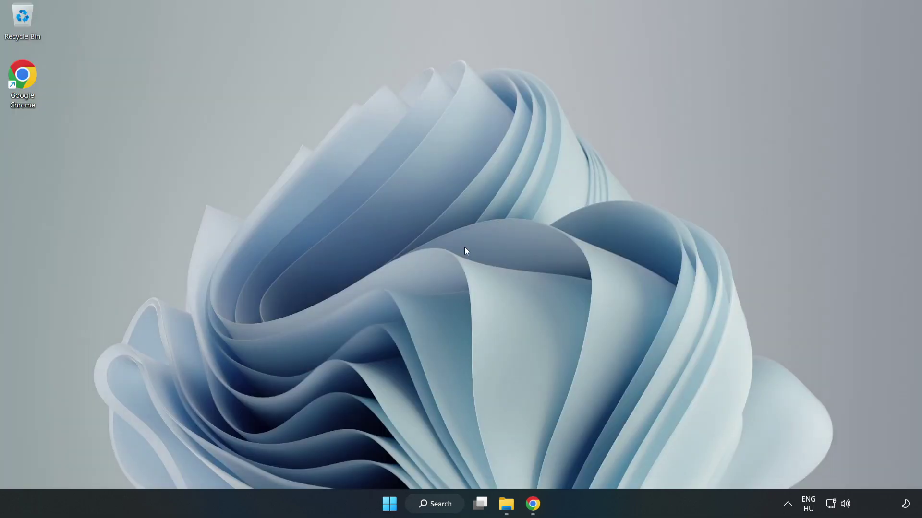
Open Task Manager from the Start button's Win+X menu.
right_click(391, 505)
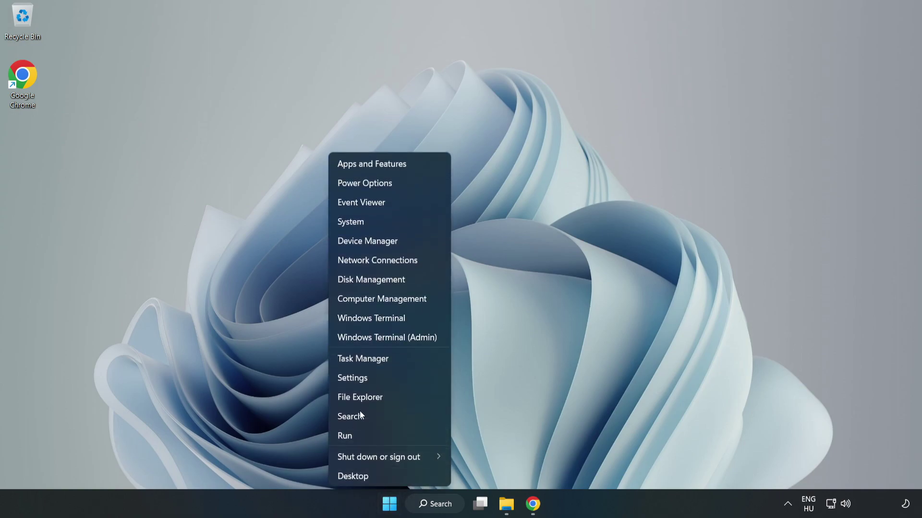
click(403, 361)
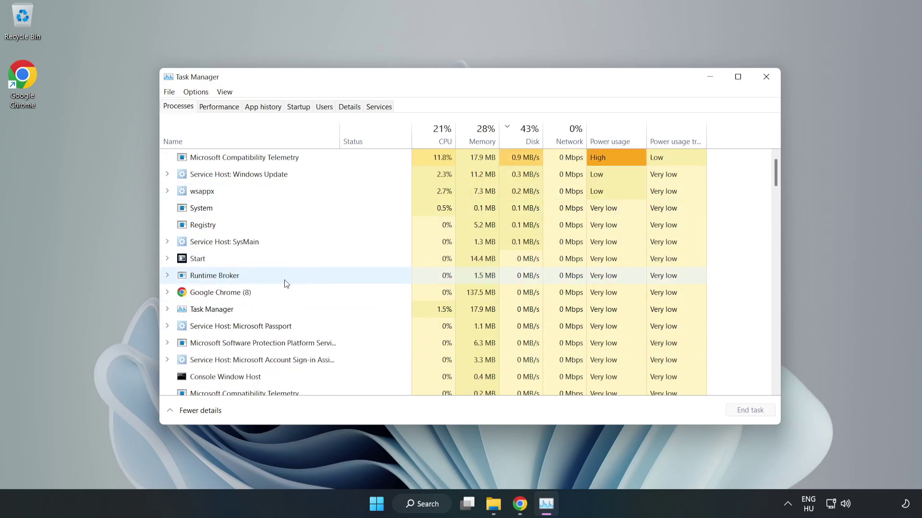
End the Google Chrome process, then show the Startup apps list.
click(249, 295)
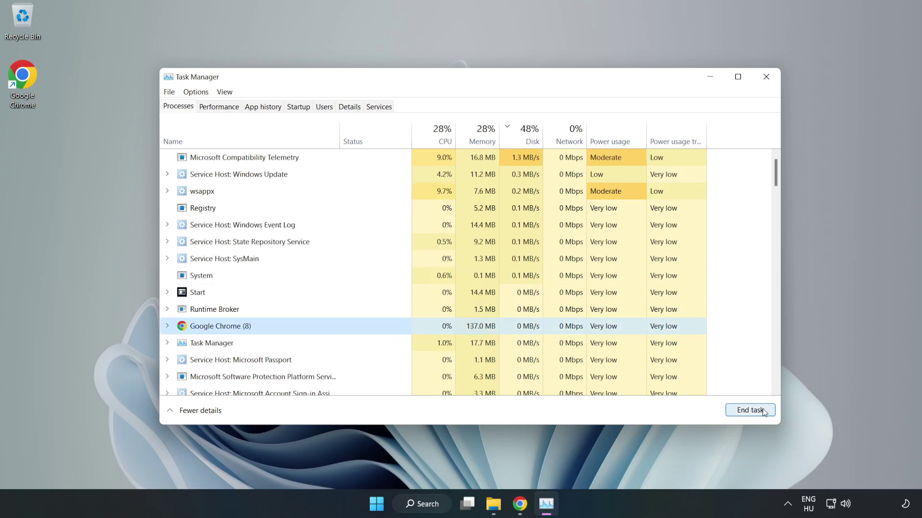
click(745, 412)
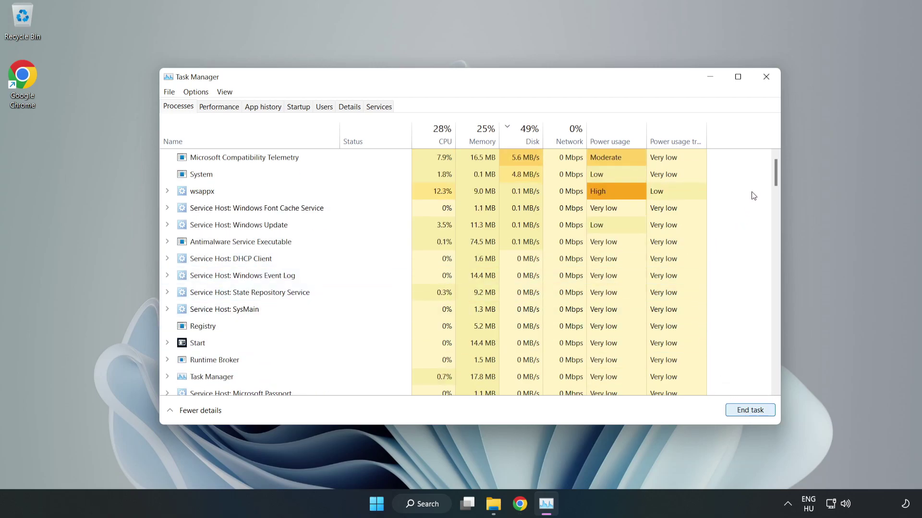
mouse_move(778, 175)
mouse_down()
mouse_move(777, 330)
mouse_move(761, 181)
mouse_up()
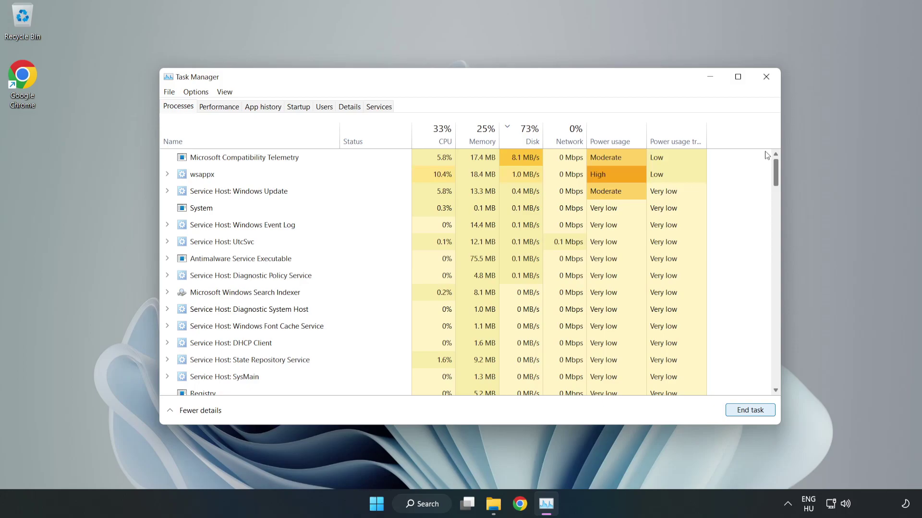
click(302, 107)
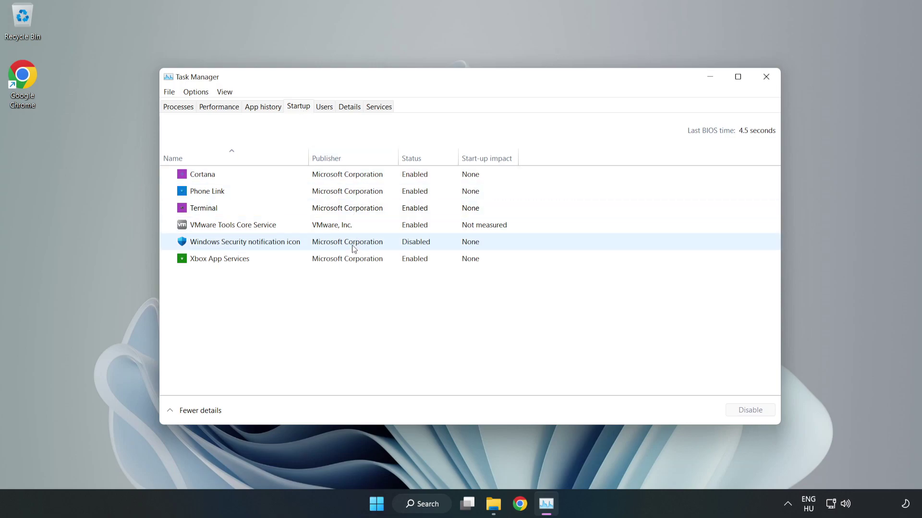
Disable Cortana, Phone Link, Terminal and Xbox App Services at startup, then close Task Manager.
click(347, 174)
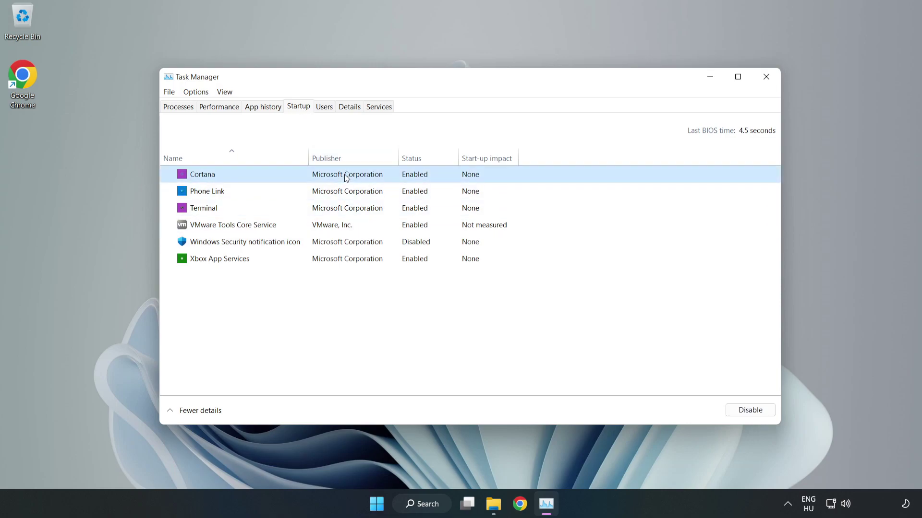
click(741, 414)
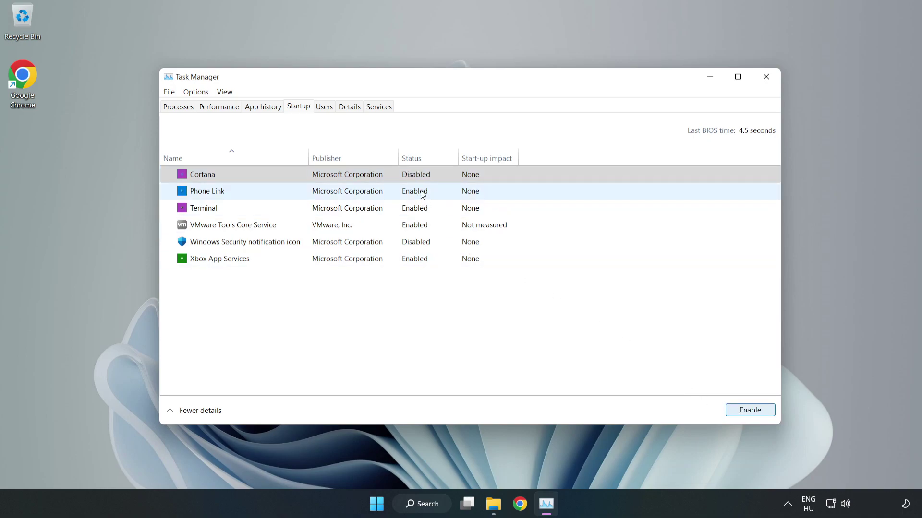
click(421, 193)
click(743, 411)
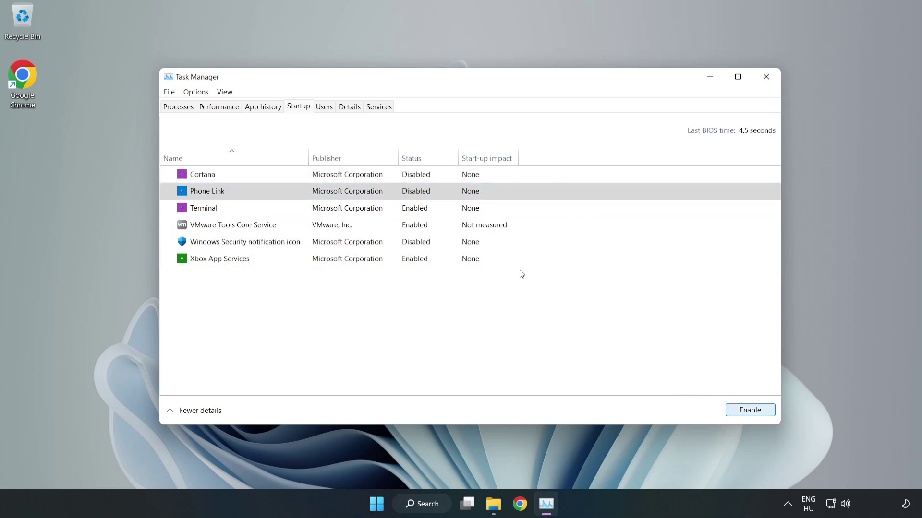
click(425, 212)
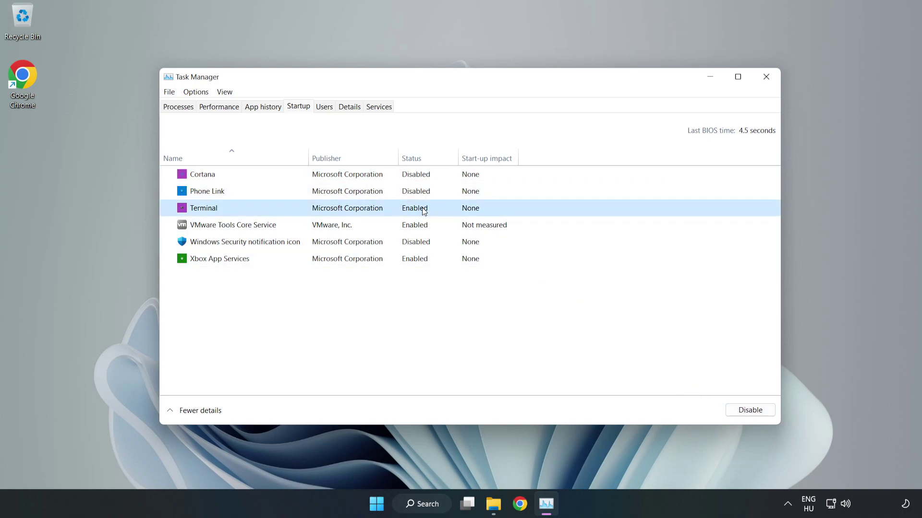
click(754, 414)
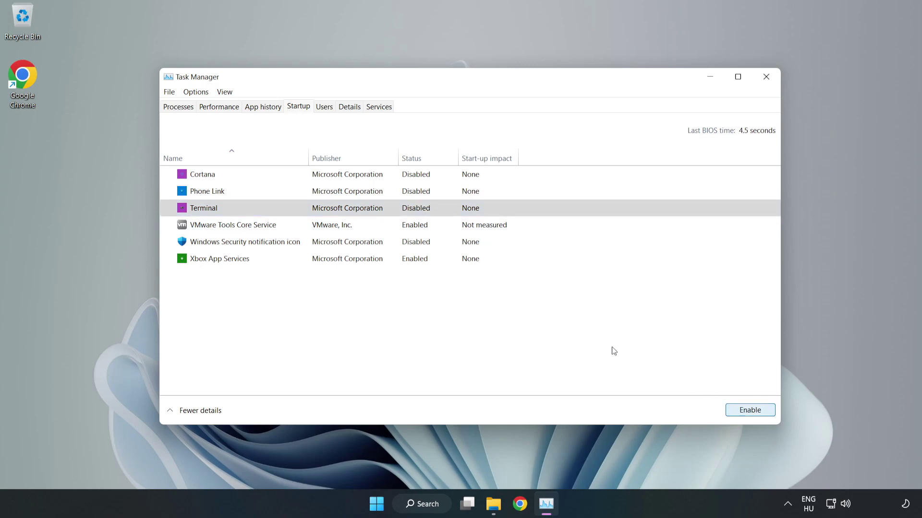
click(317, 259)
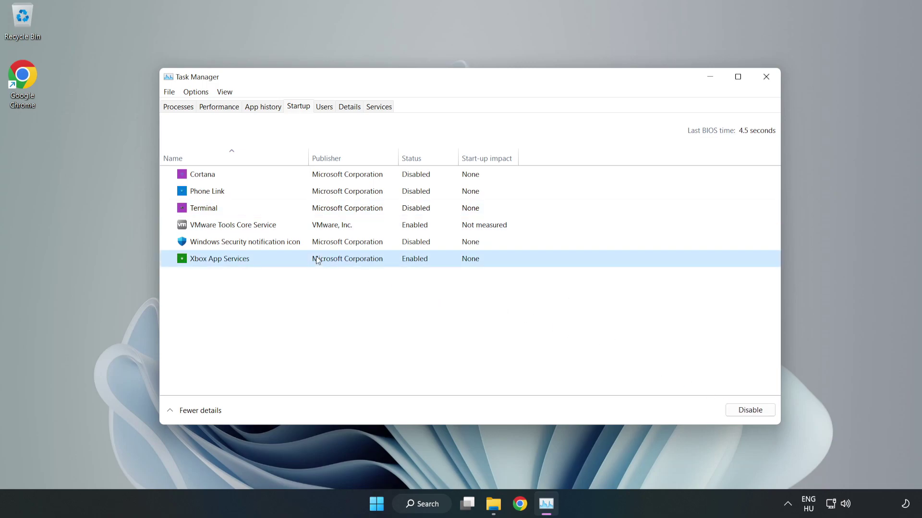
click(733, 414)
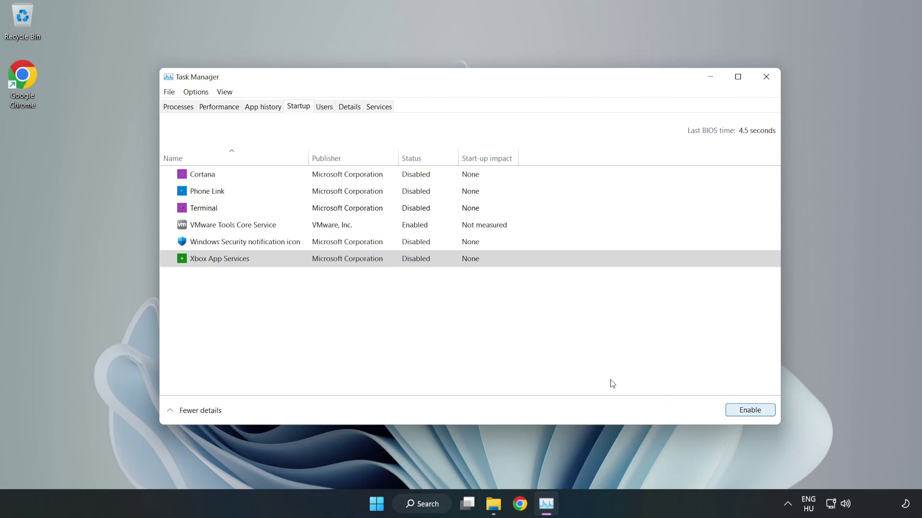
click(765, 82)
Close Task Manager and run a Windows Update check confirming 'You're up to date', then close Settings.
click(766, 82)
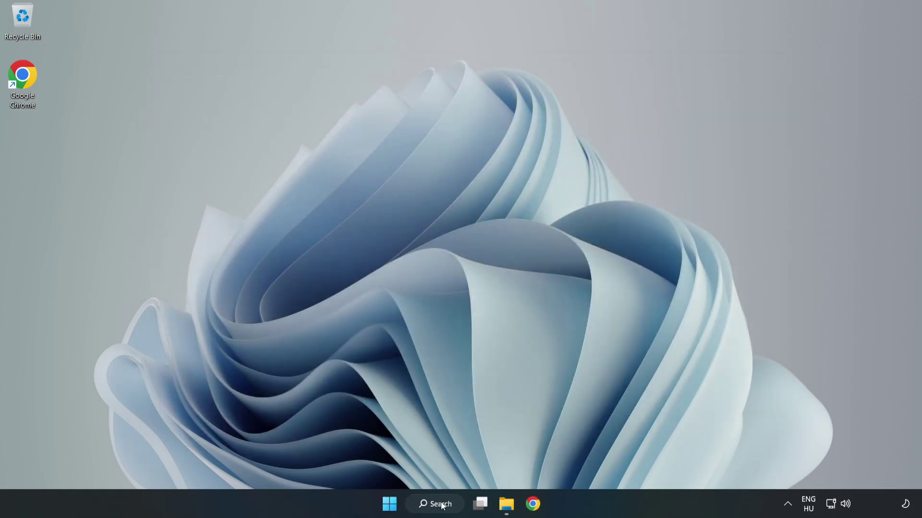
click(440, 506)
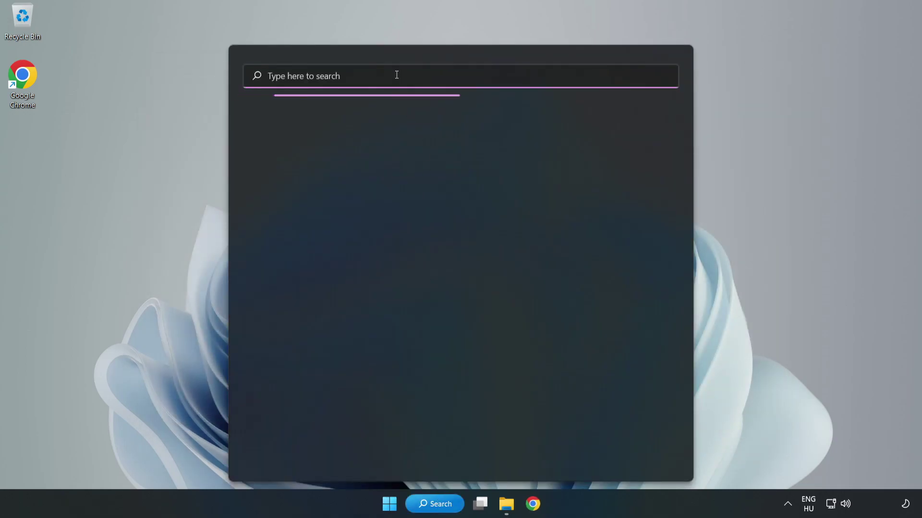
text(update)
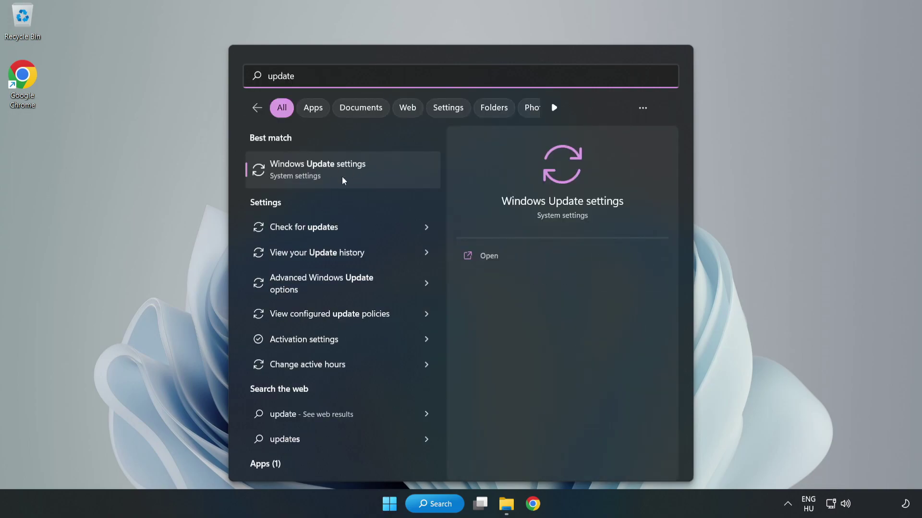
click(376, 179)
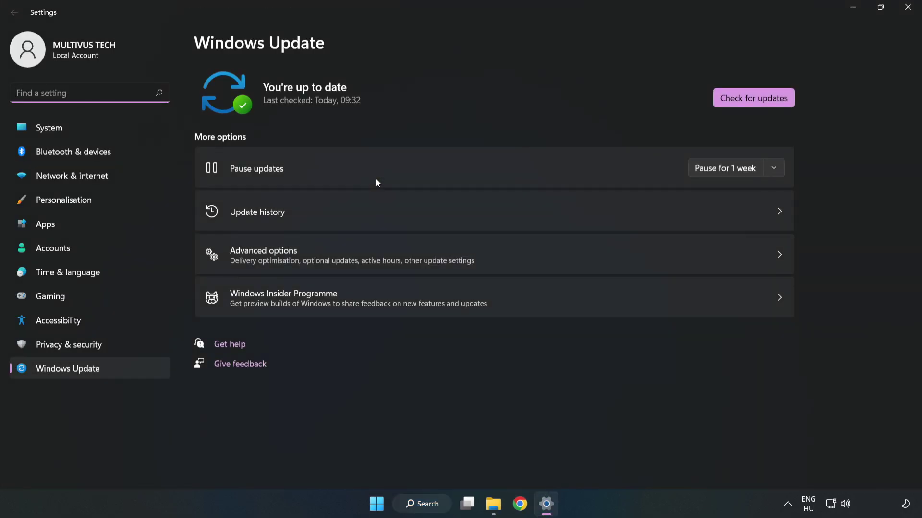
click(741, 102)
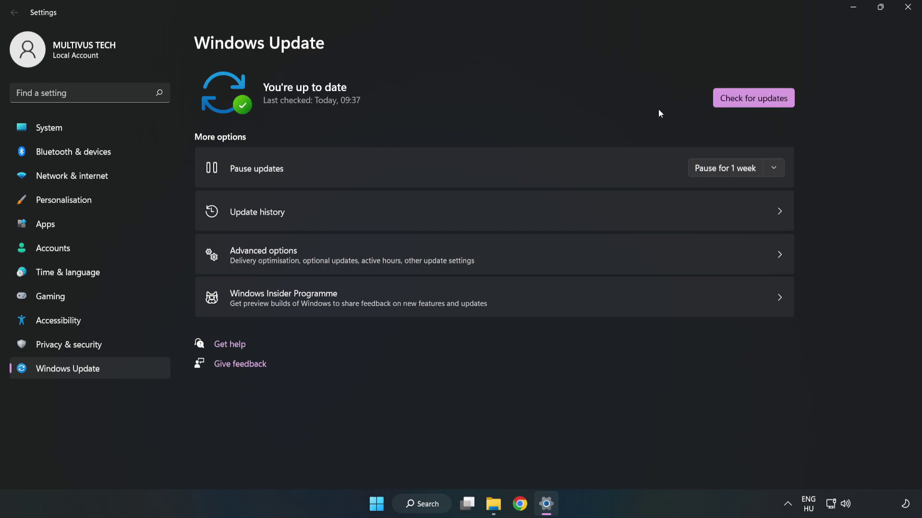
click(904, 12)
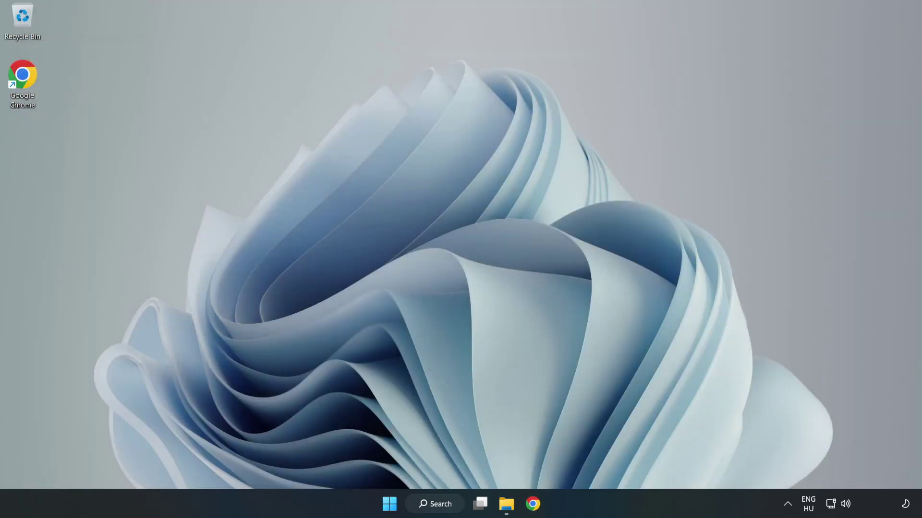
Launch Registry Editor via a 'regedit' search and expand HKEY_CURRENT_USER > System.
click(450, 509)
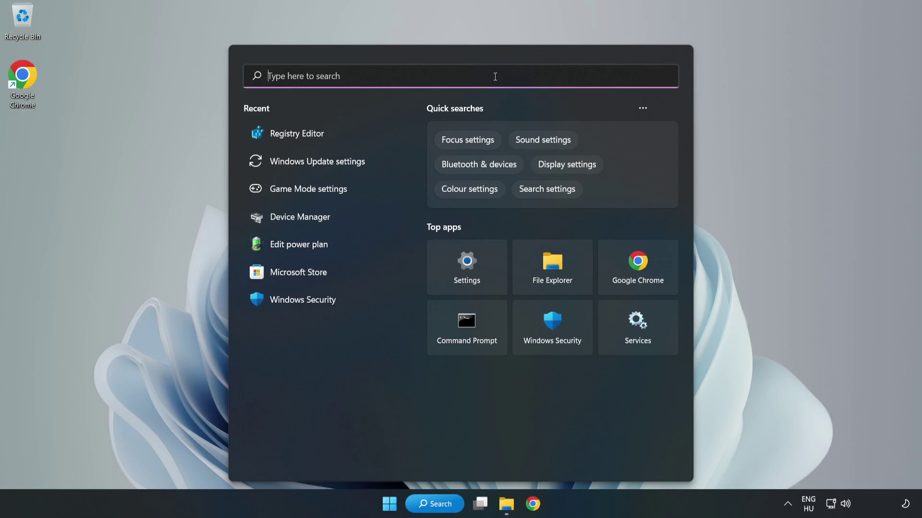
text(regedit)
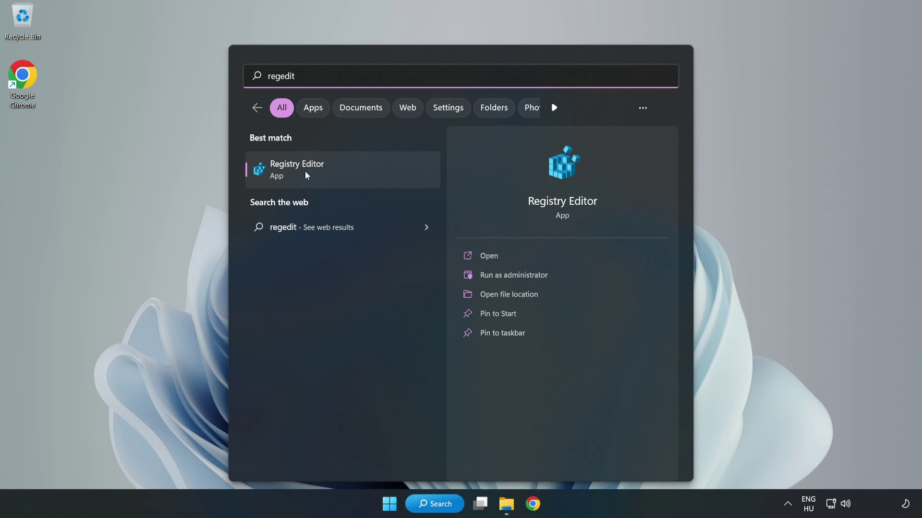
click(352, 171)
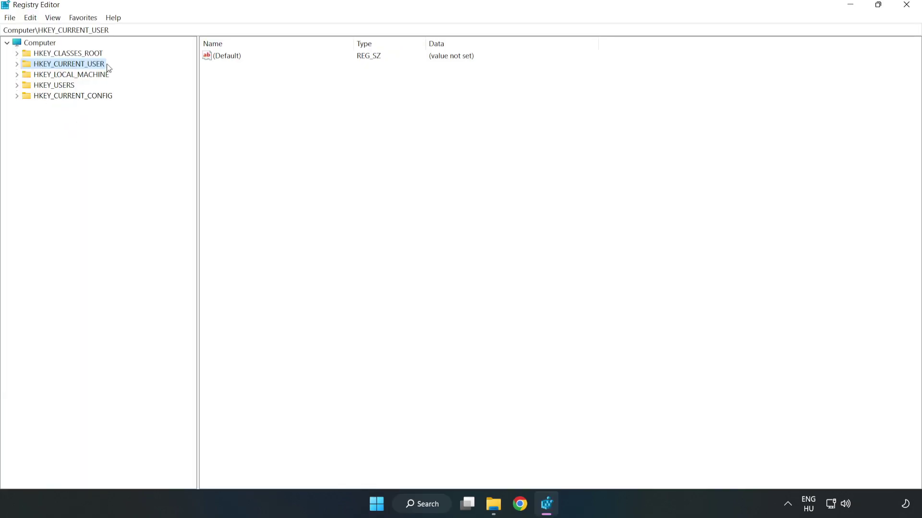
click(19, 67)
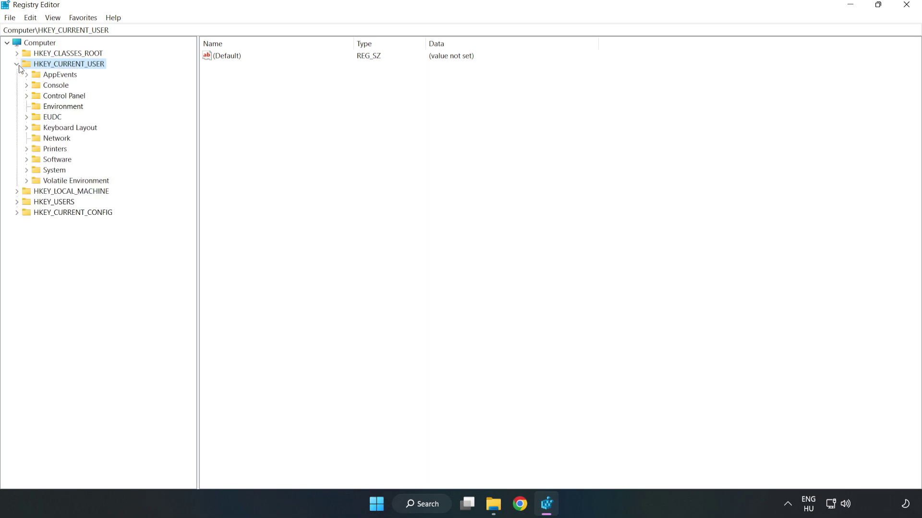
click(26, 171)
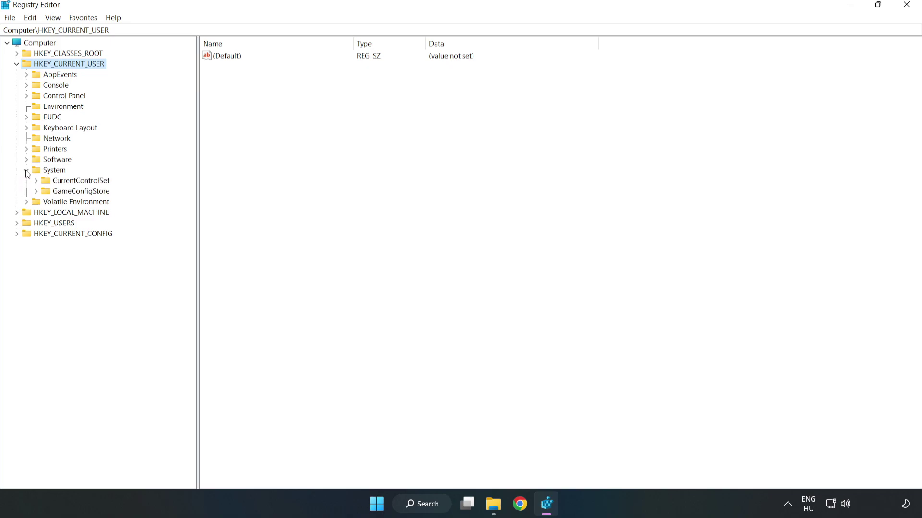
Change GameDVR_Enabled under GameConfigStore from 1 to 0, then collapse HKEY_CURRENT_USER.
click(77, 194)
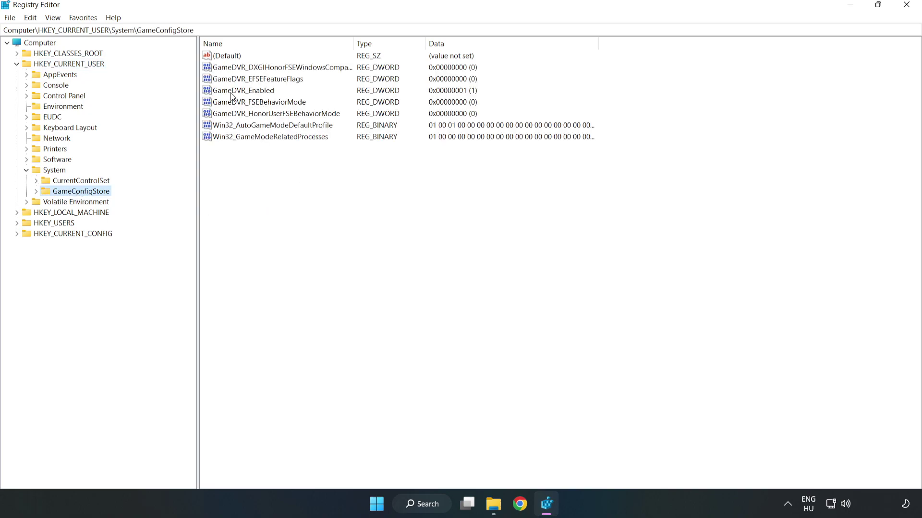
click(209, 94)
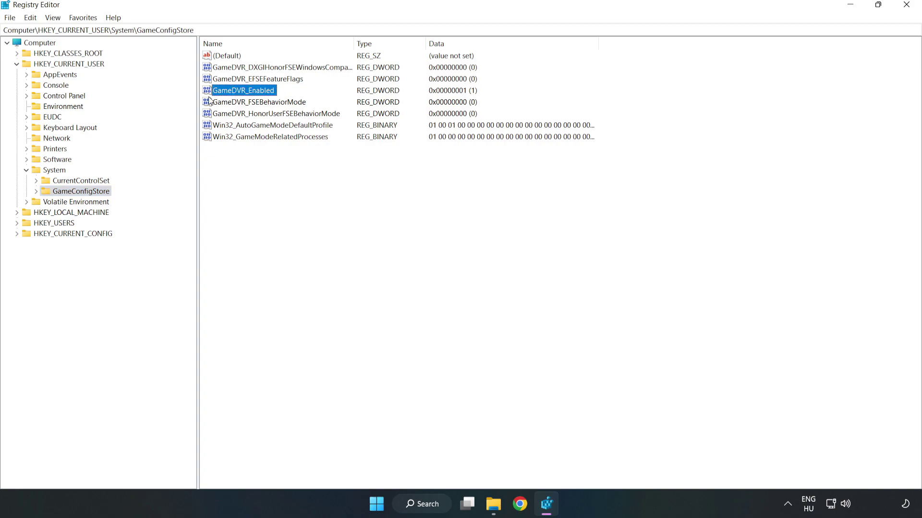
right_click(251, 95)
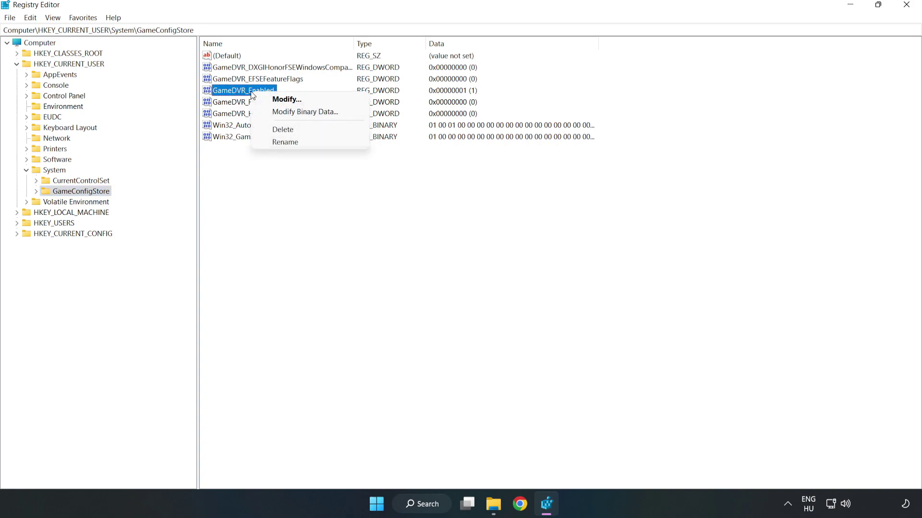
click(293, 100)
drag(184, 62, 514, 194)
click(386, 250)
drag(386, 250, 318, 240)
text(0)
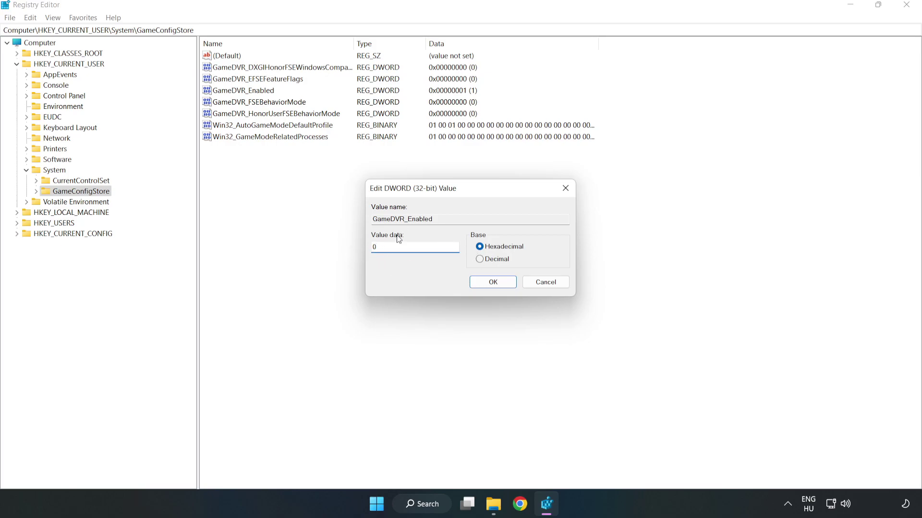
click(493, 283)
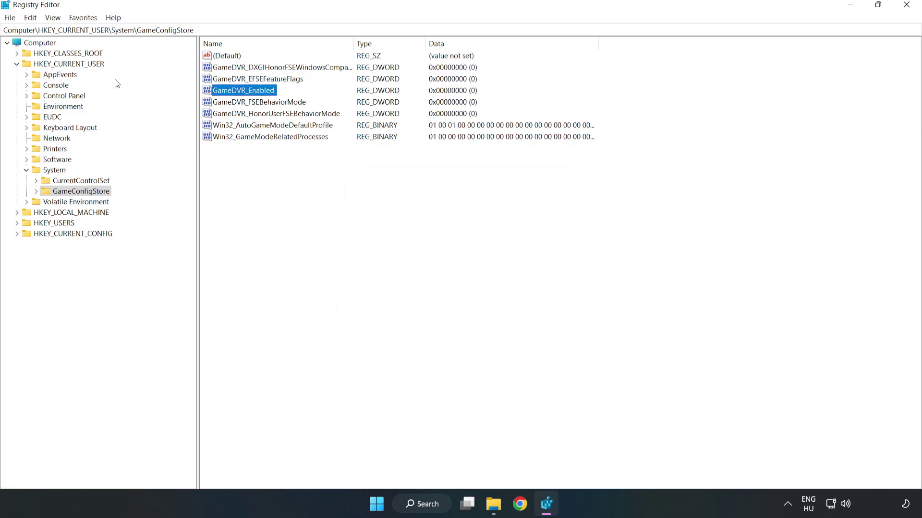
click(16, 65)
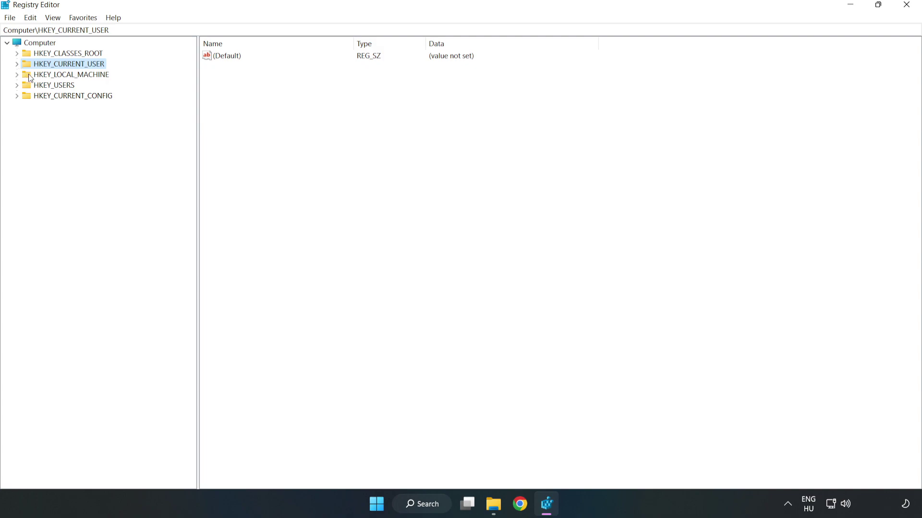
Navigate to HKLM\SOFTWARE\Microsoft\PolicyManager\default\ApplicationManagement\AllowGameDVR.
double_click(23, 76)
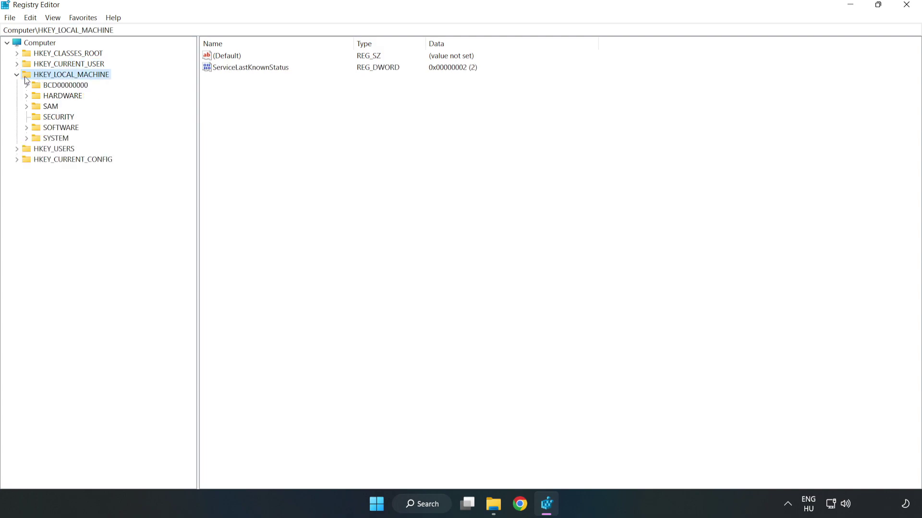
click(28, 127)
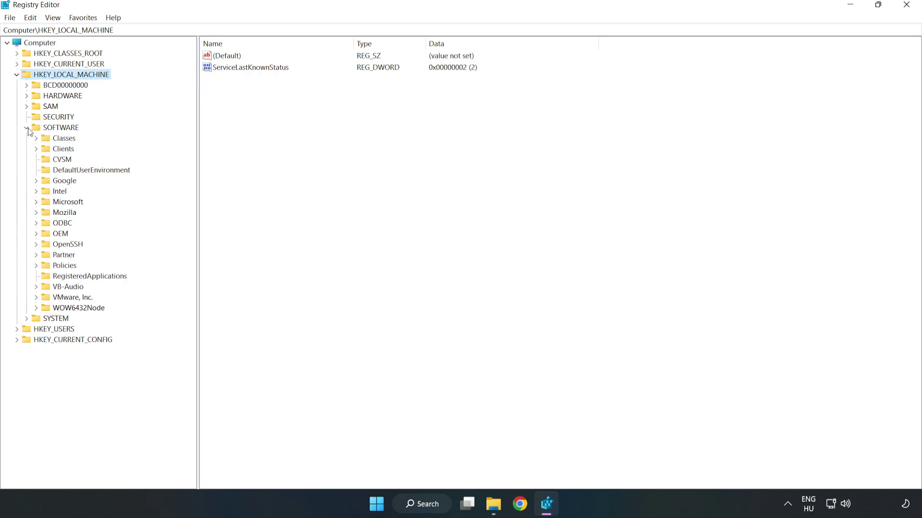
click(36, 202)
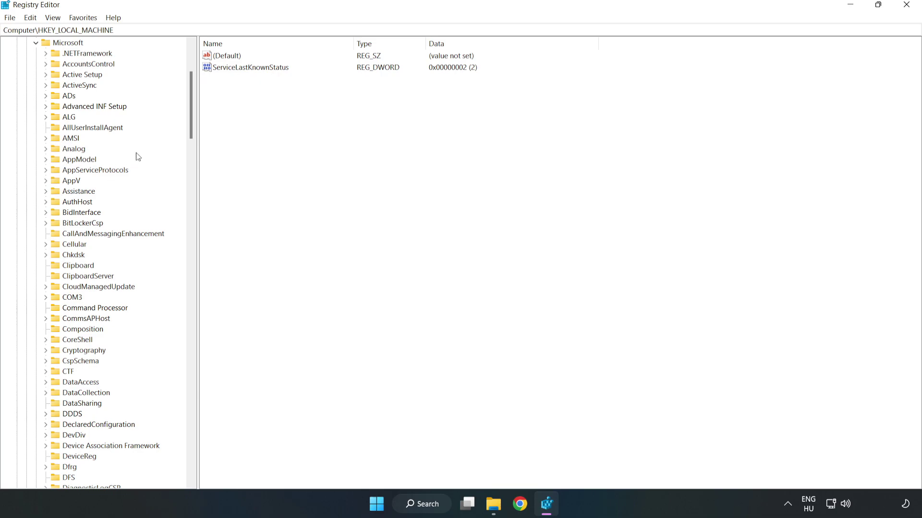
drag(189, 123, 211, 342)
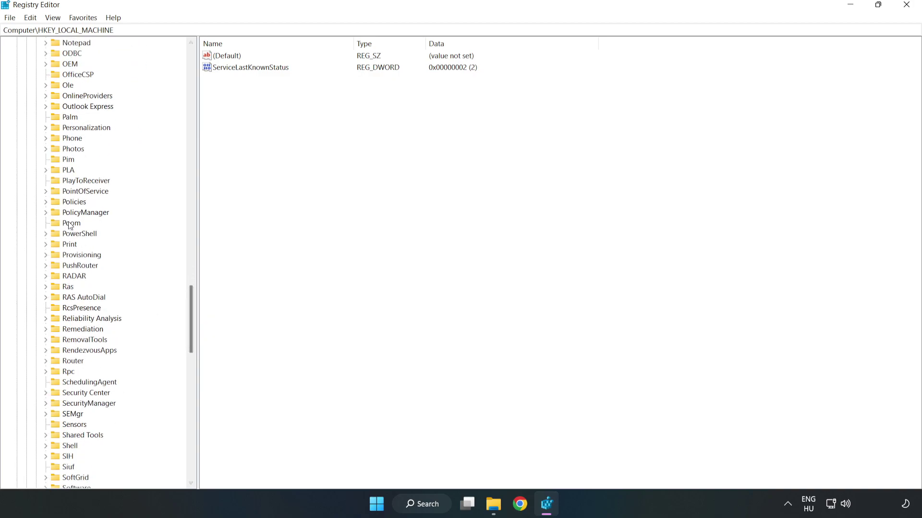
click(46, 212)
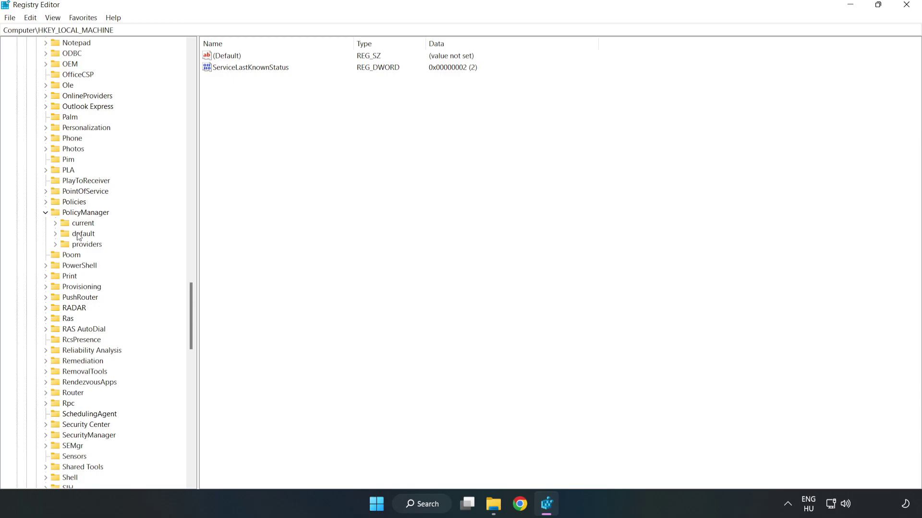
click(56, 234)
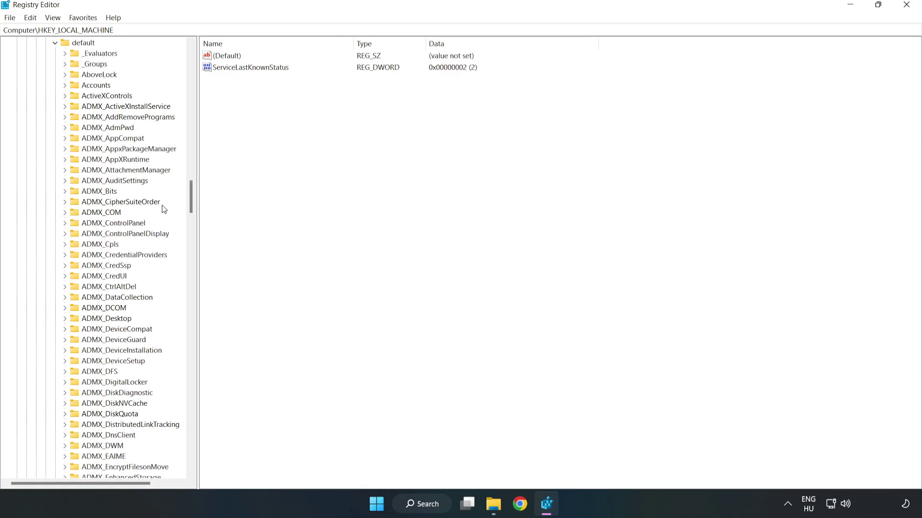
drag(191, 197, 187, 303)
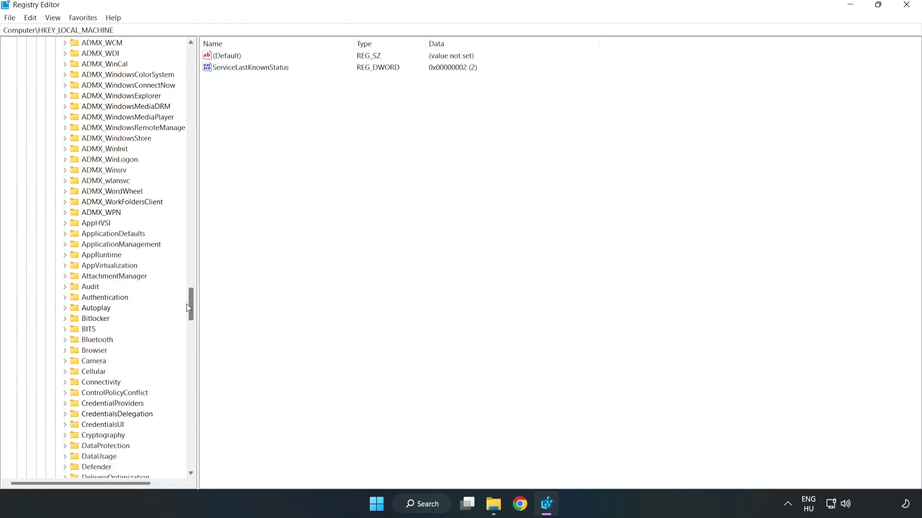
click(66, 245)
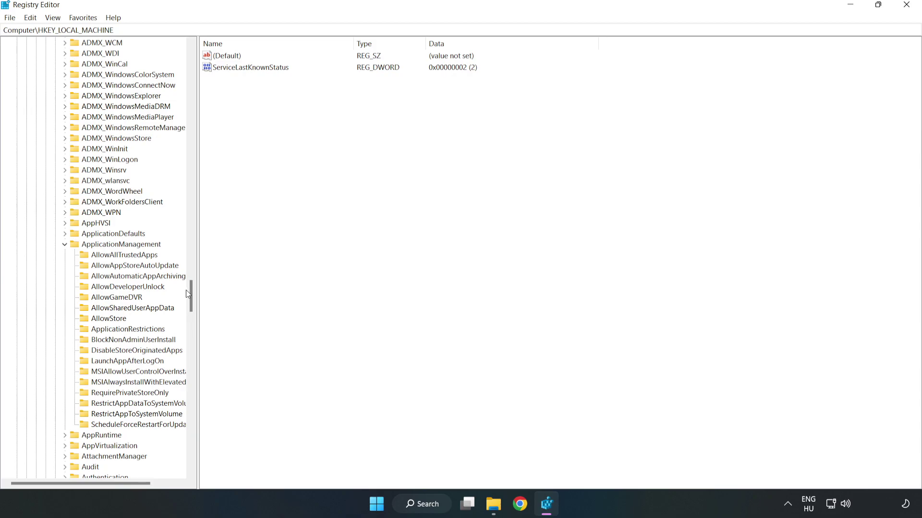
click(108, 298)
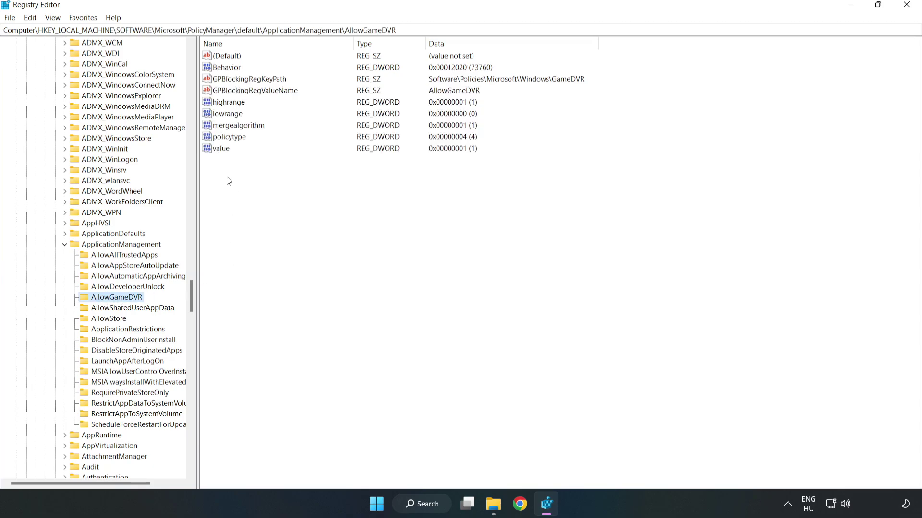
Set AllowGameDVR's 'value' entry to 0 and close Registry Editor.
click(214, 150)
right_click(225, 153)
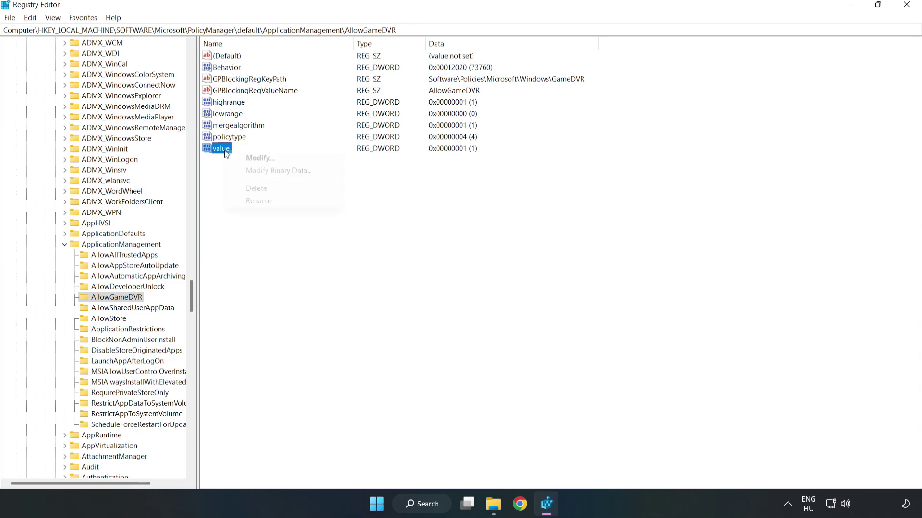
click(260, 158)
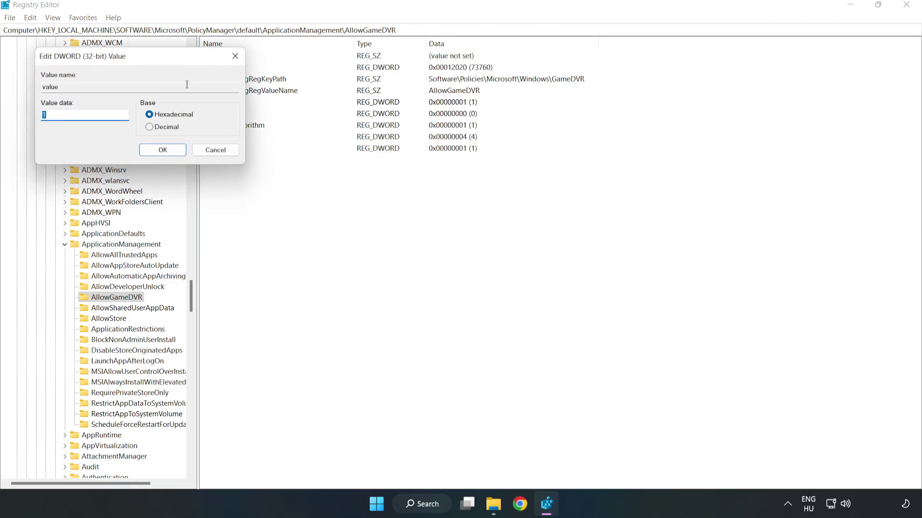
drag(172, 62, 469, 192)
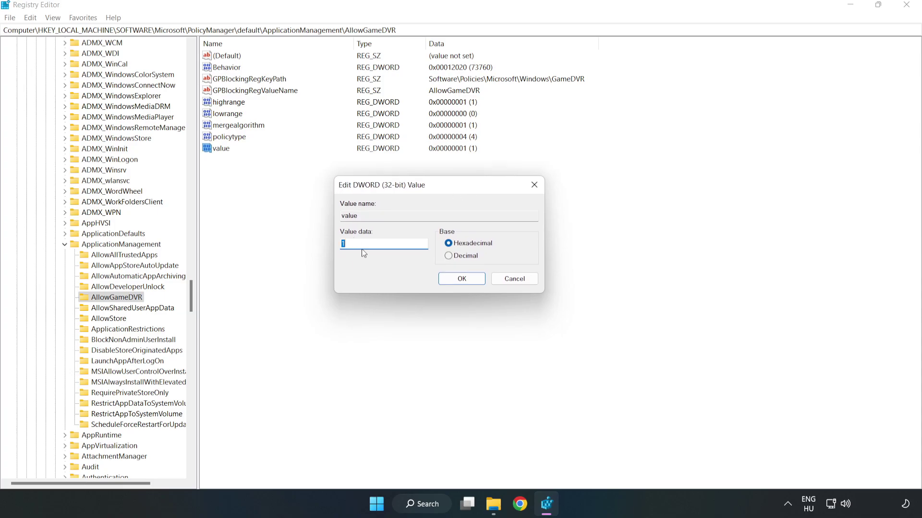
text(0)
click(462, 279)
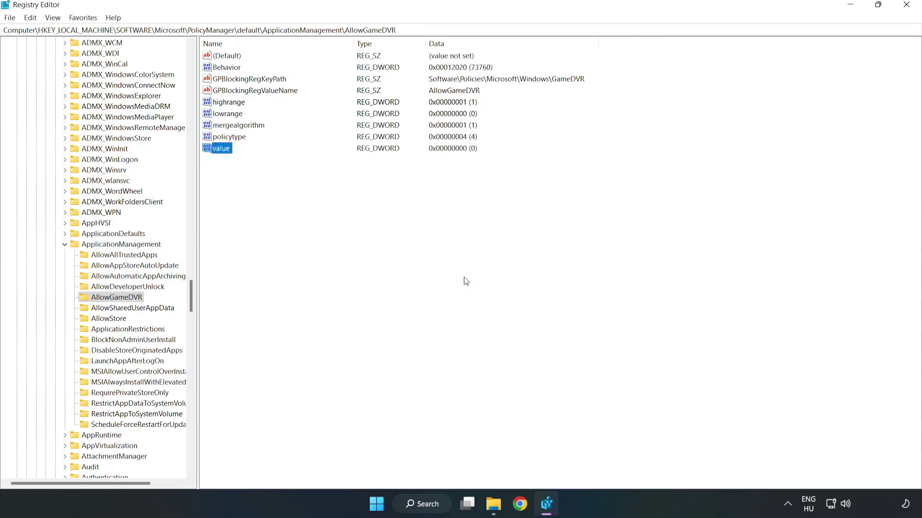
click(906, 6)
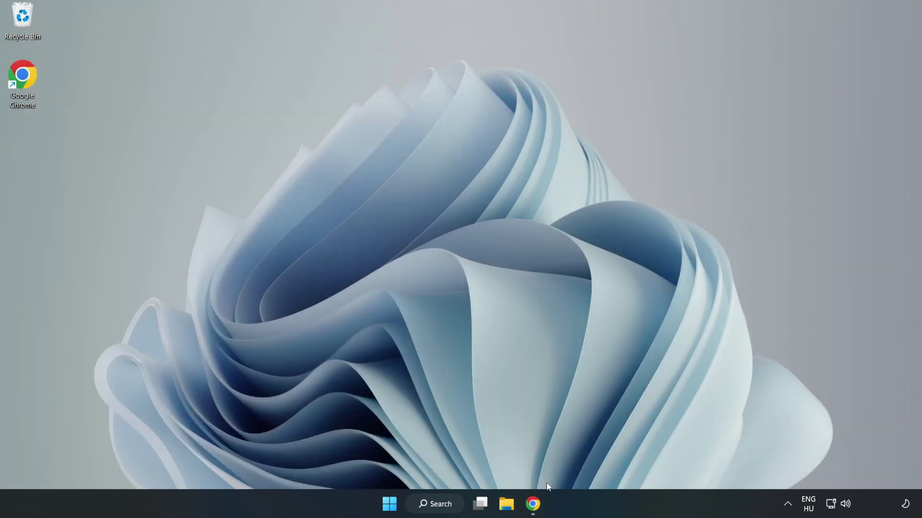
Download dxwebsetup.exe from the DirectX End-User Runtime page in Chrome and launch it.
click(534, 511)
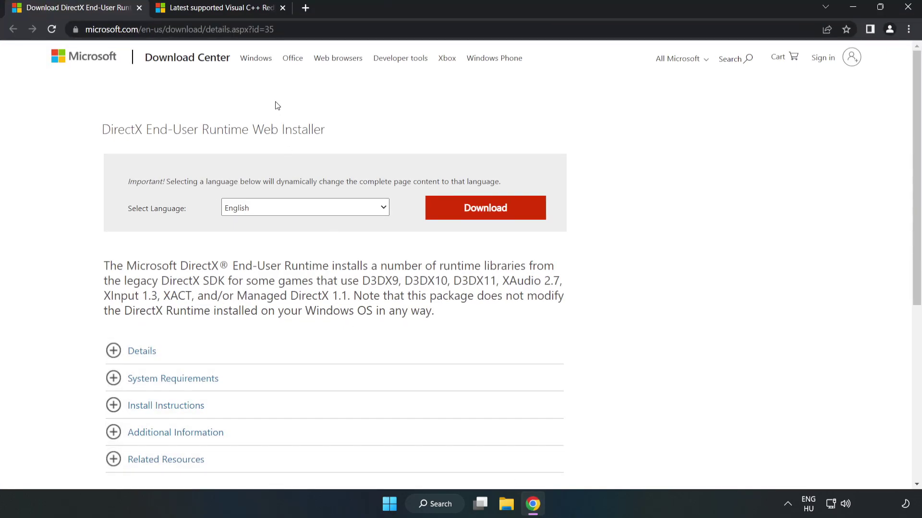
drag(303, 29, 230, 29)
click(373, 110)
click(492, 218)
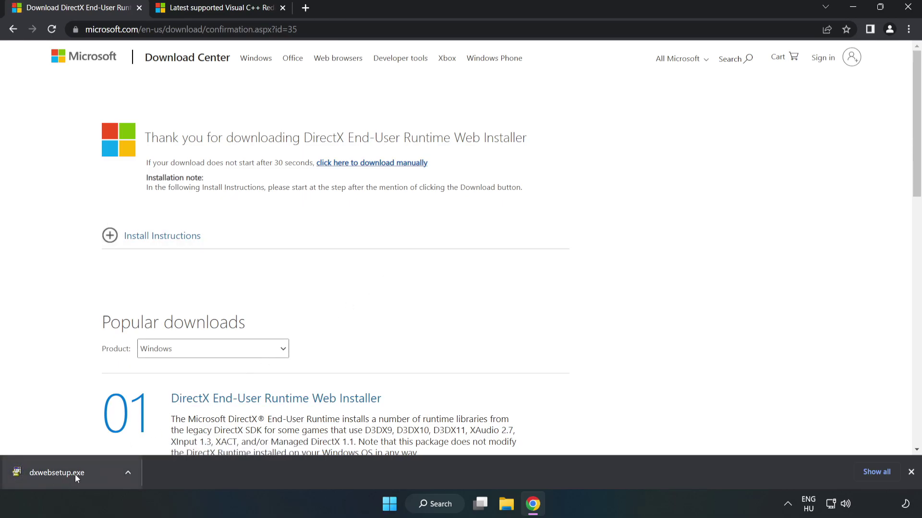
click(93, 475)
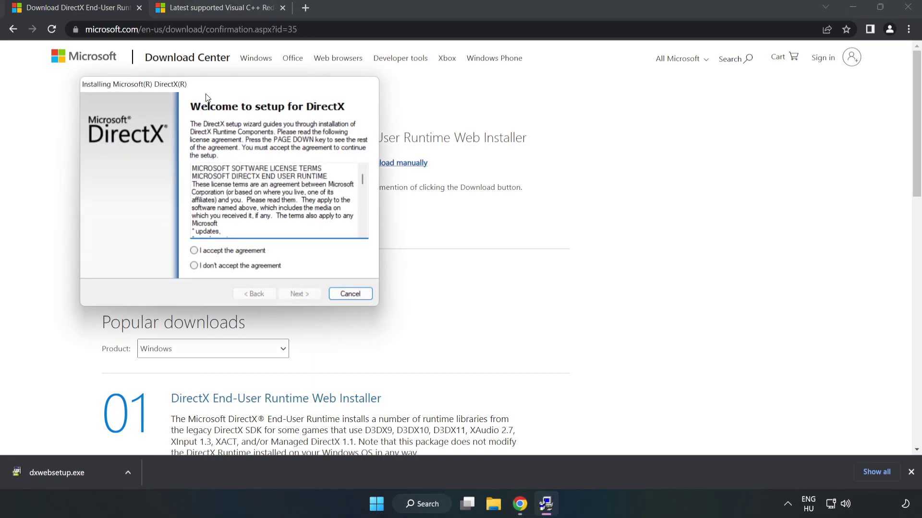
Accept the DirectX license, skip the Bing Bar, and install the runtime through to Finish.
drag(208, 86, 456, 147)
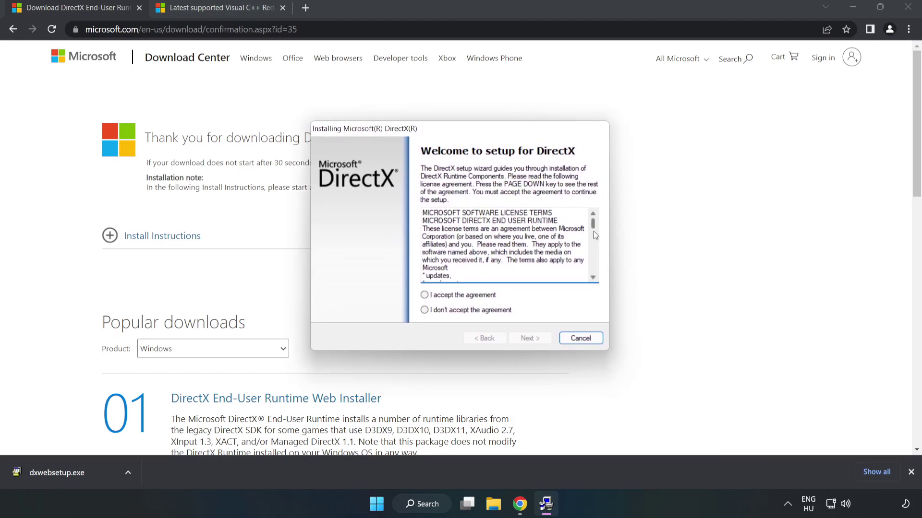
drag(593, 230, 593, 279)
click(424, 295)
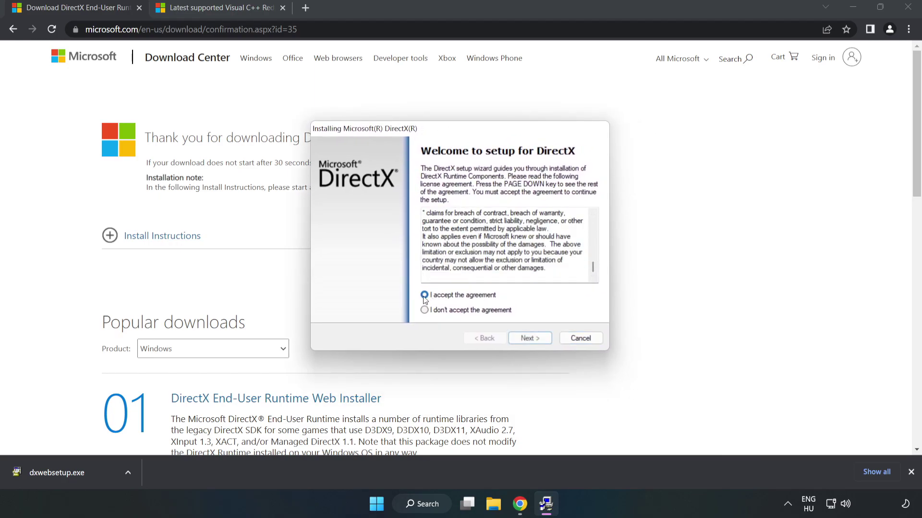
click(534, 338)
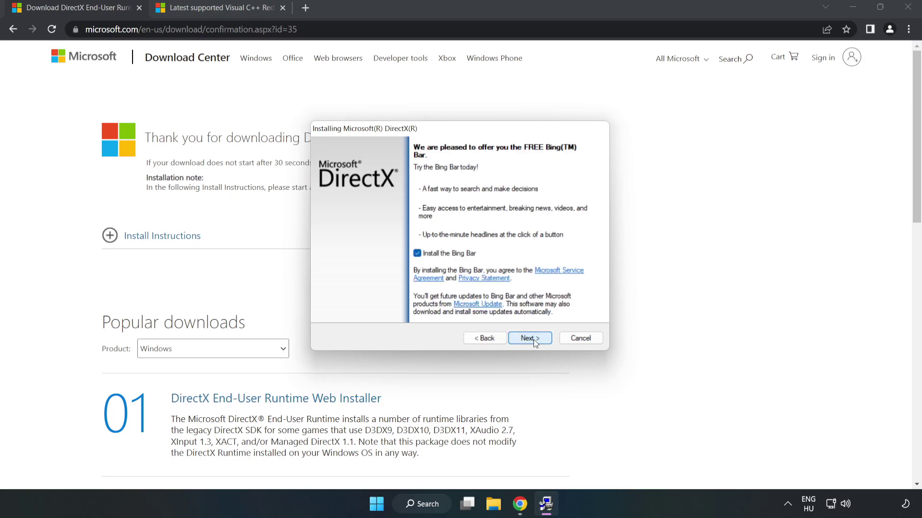
click(416, 254)
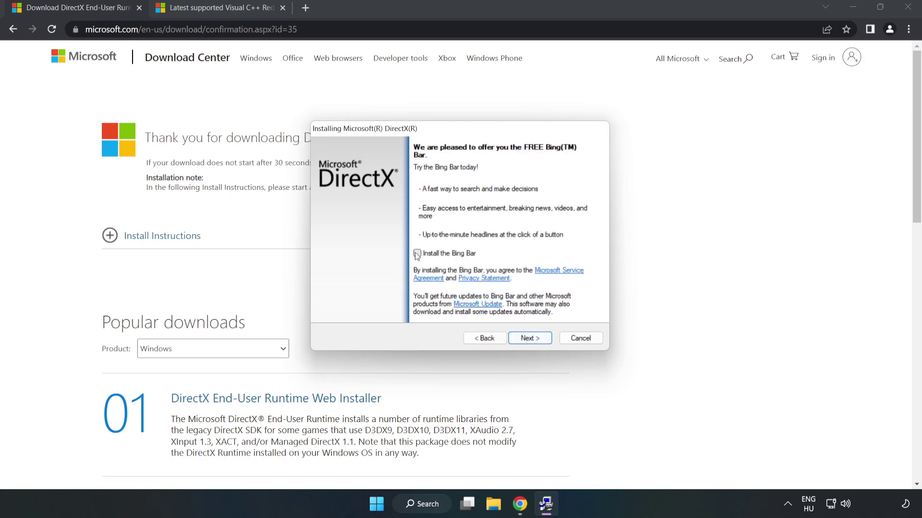
click(530, 339)
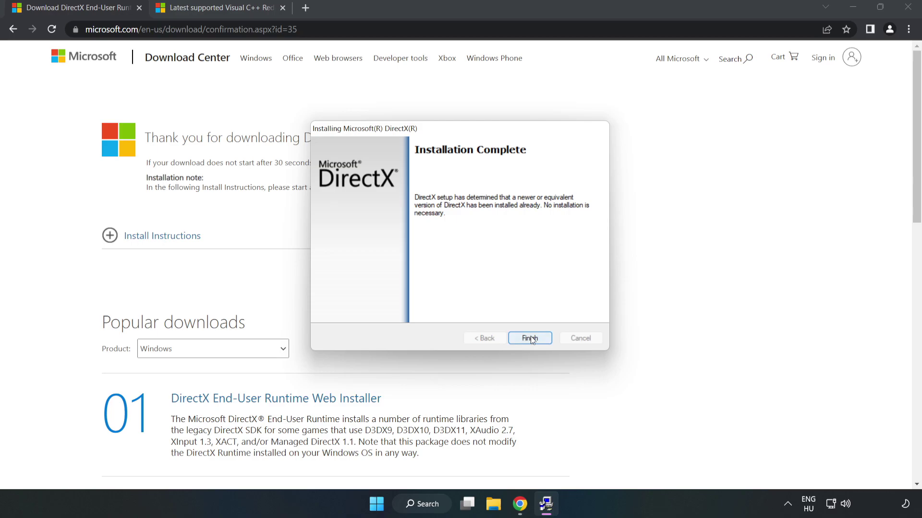
click(530, 338)
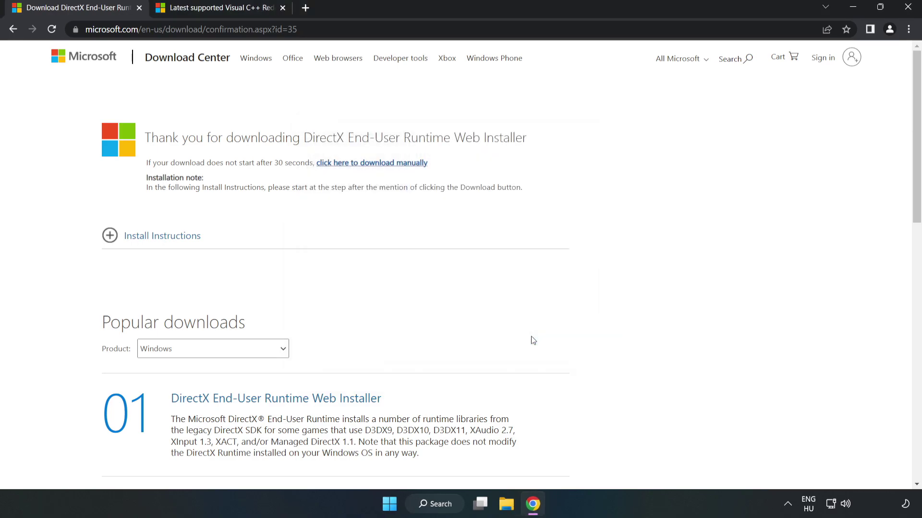
Close the DirectX tab and download the ARM64, x86 and x64 Visual C++ 2015–2022 redistributables, allowing multiple downloads.
click(139, 8)
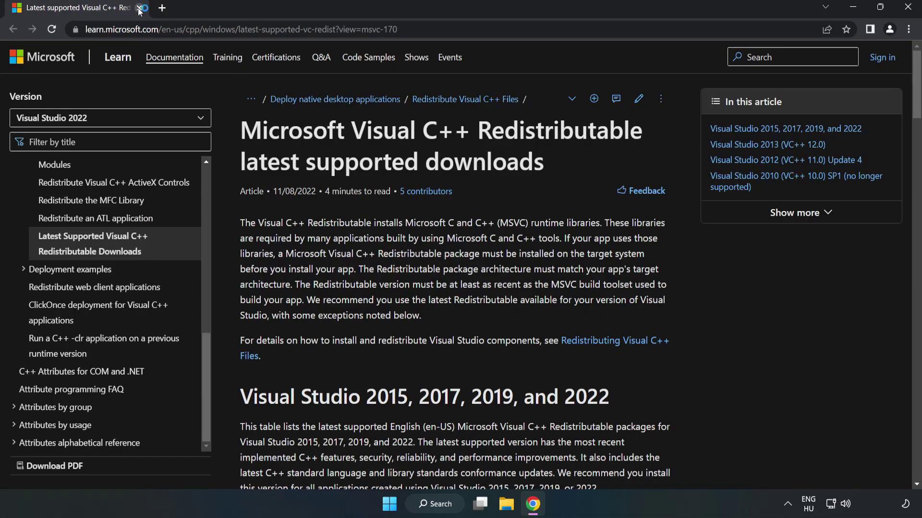
click(210, 29)
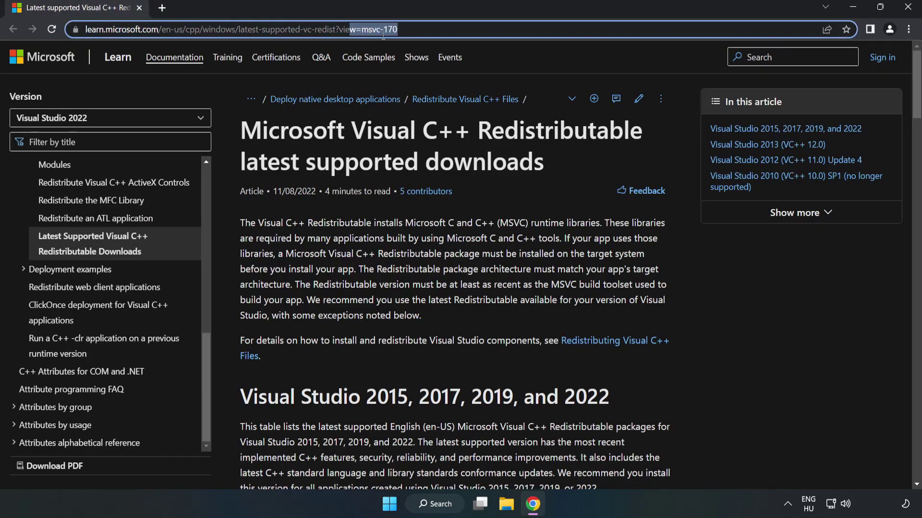
click(424, 29)
click(475, 156)
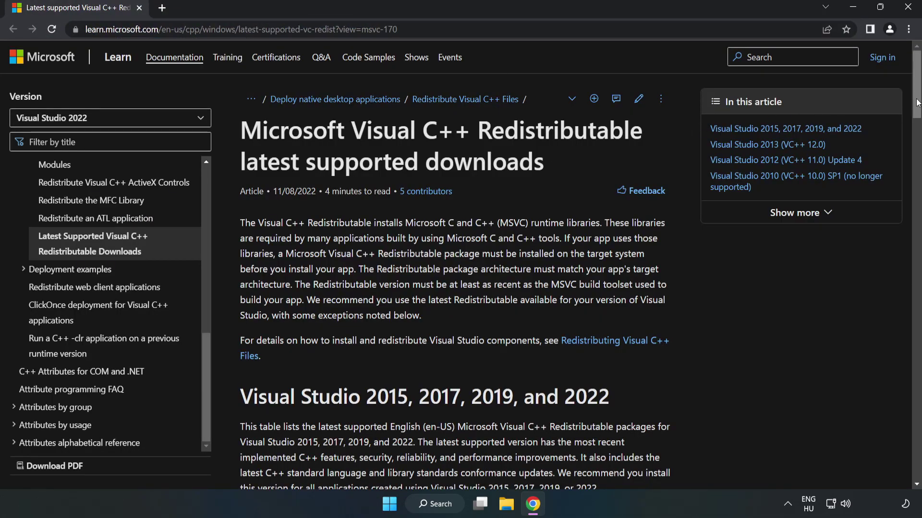
drag(917, 107, 917, 124)
scroll(916, 124, down, 4)
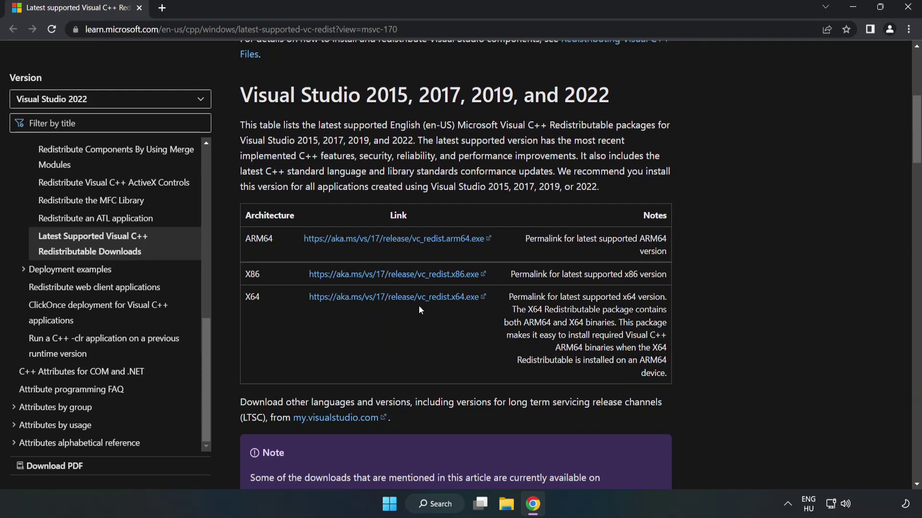
click(405, 276)
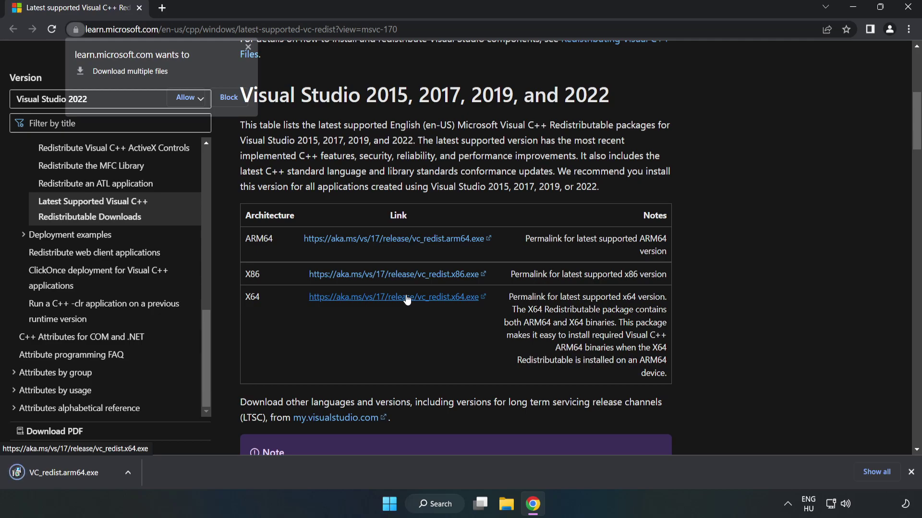
click(187, 97)
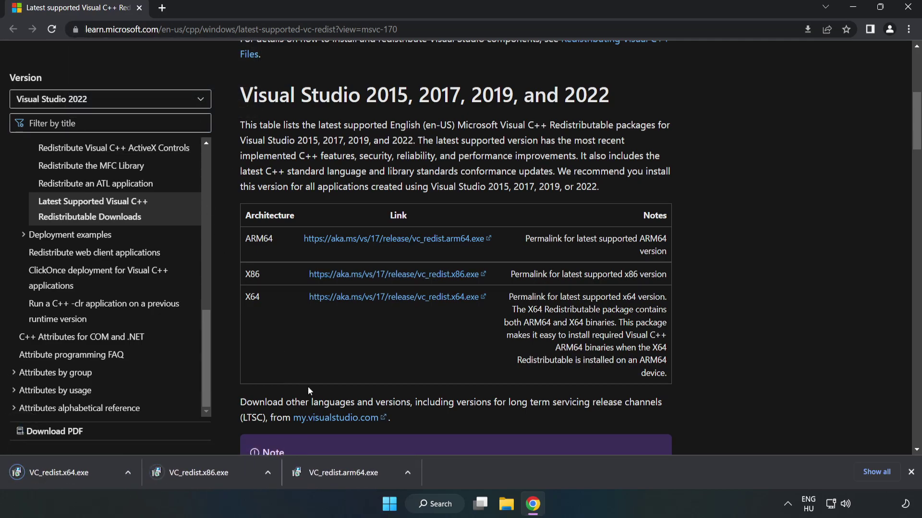
Try installing VC_redist.arm64.exe and dismiss the setup when it fails on this processor.
click(353, 476)
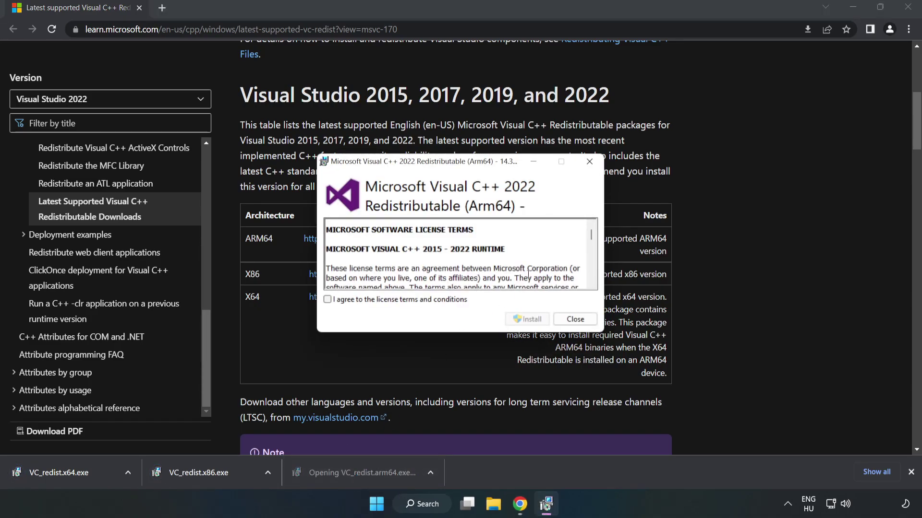
drag(590, 237, 591, 275)
click(405, 300)
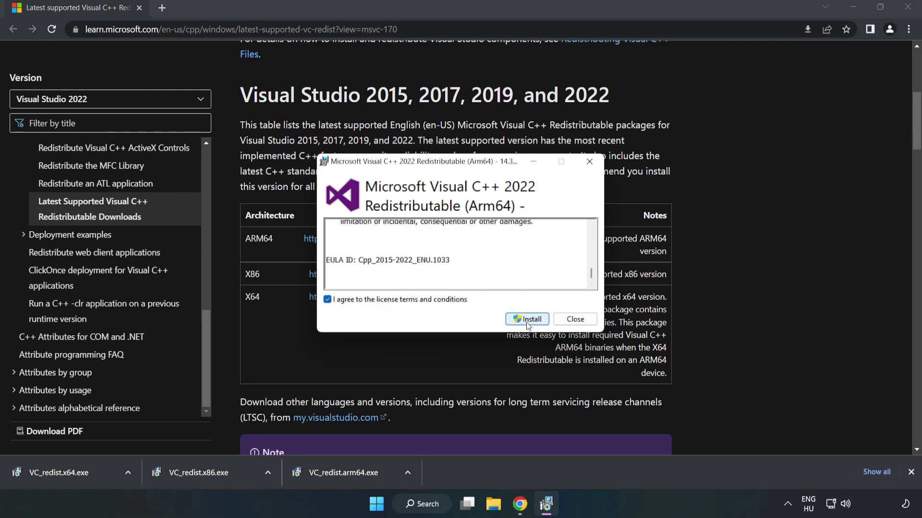
click(528, 319)
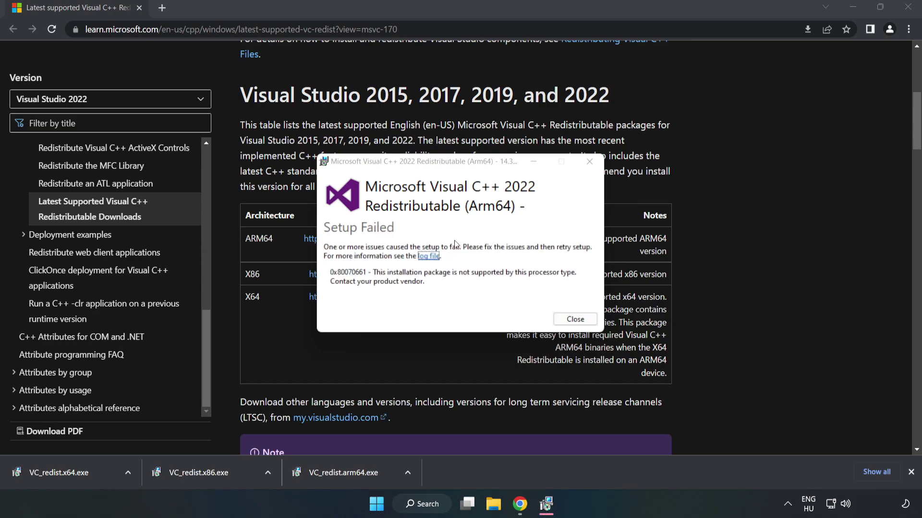
click(576, 319)
Install the x86 and x64 Visual C++ redistributables, closing each without restarting.
click(198, 473)
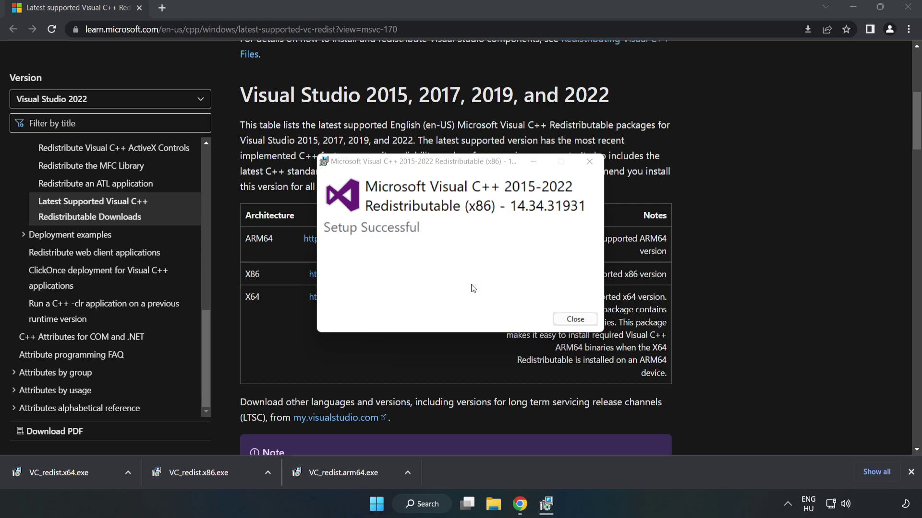
click(575, 320)
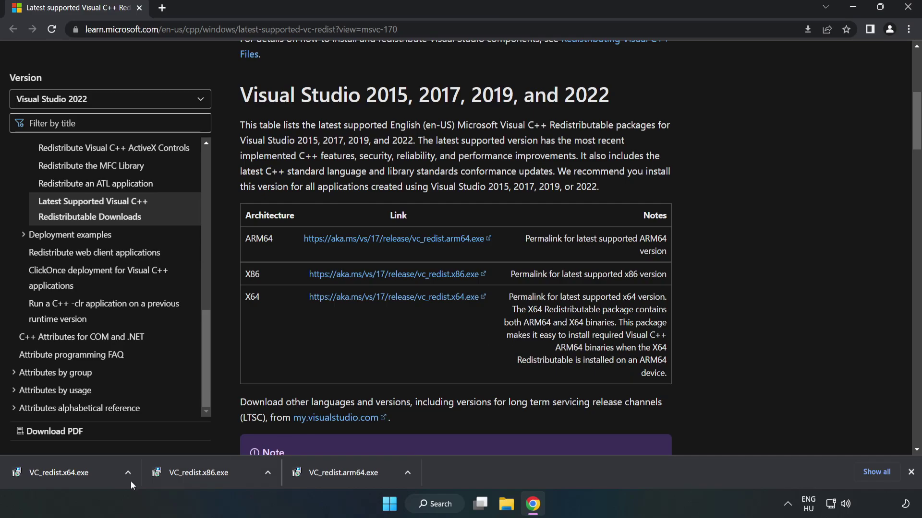
click(50, 471)
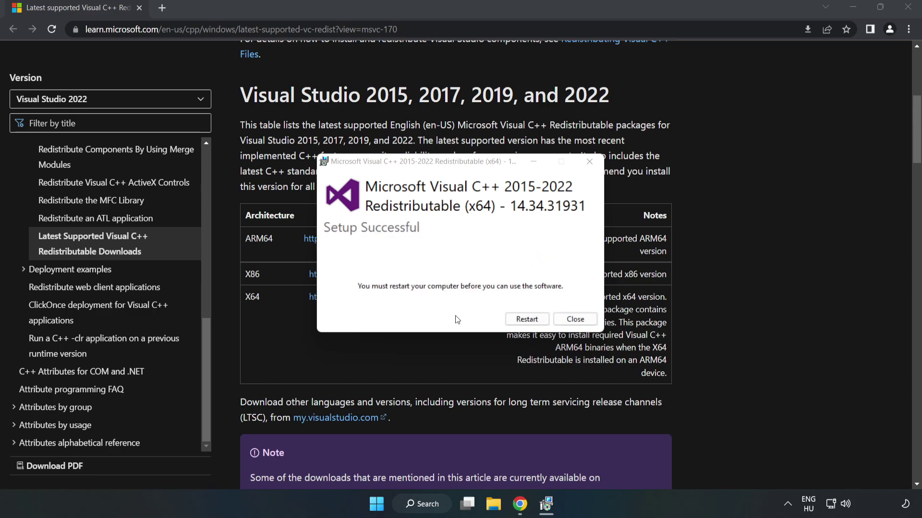
click(575, 320)
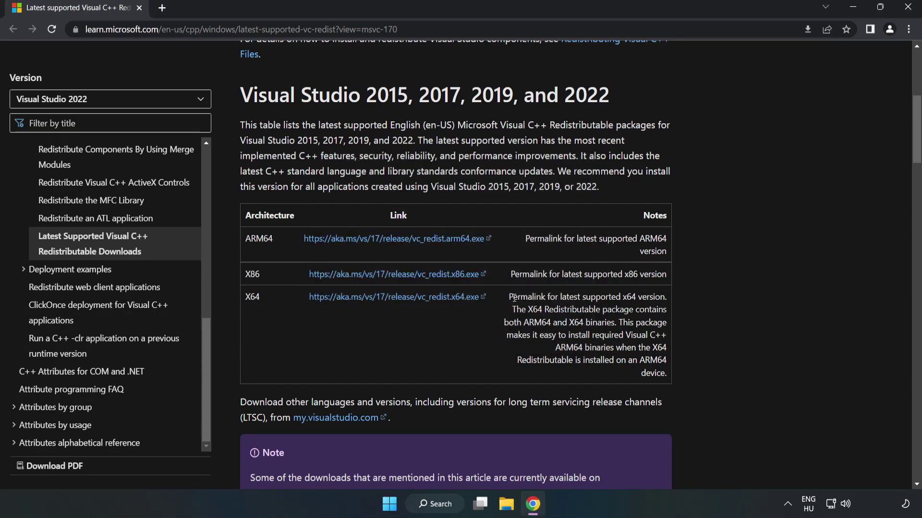
Close Chrome and show the Start menu's power choices: Sleep, Shut down and Restart.
click(909, 12)
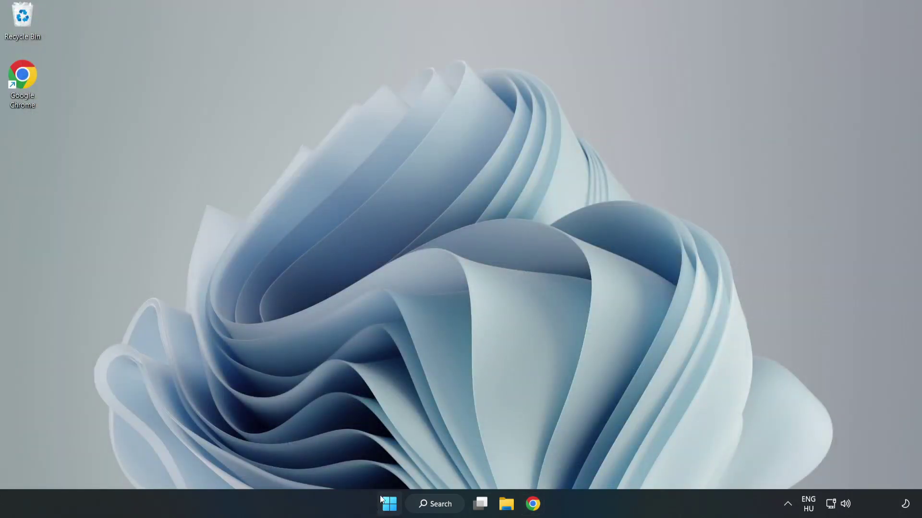
click(389, 504)
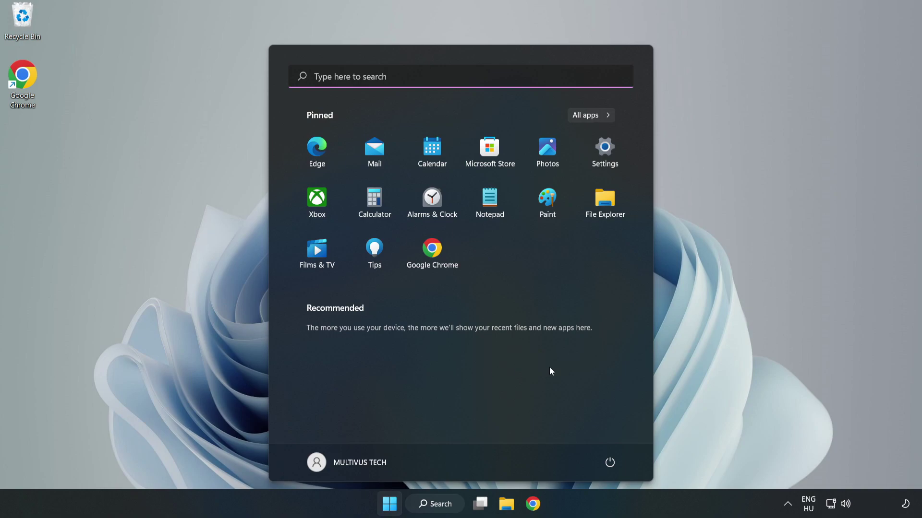
click(608, 464)
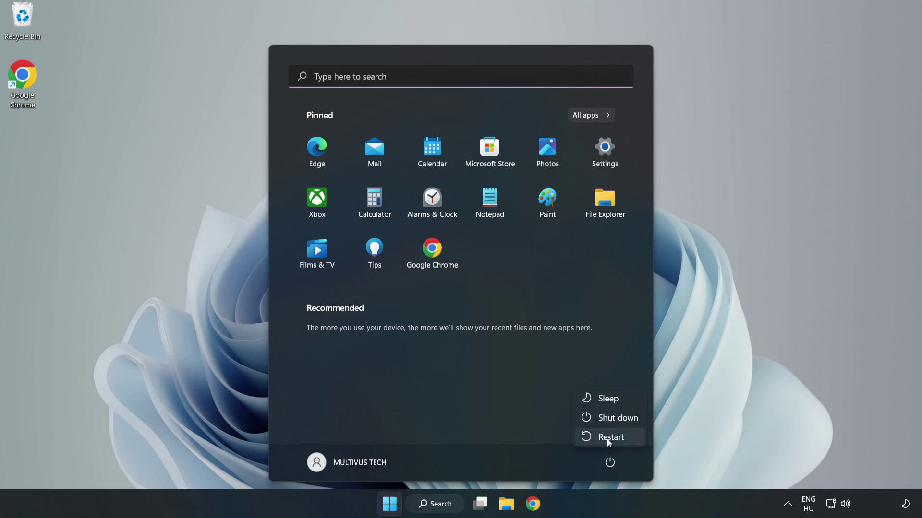